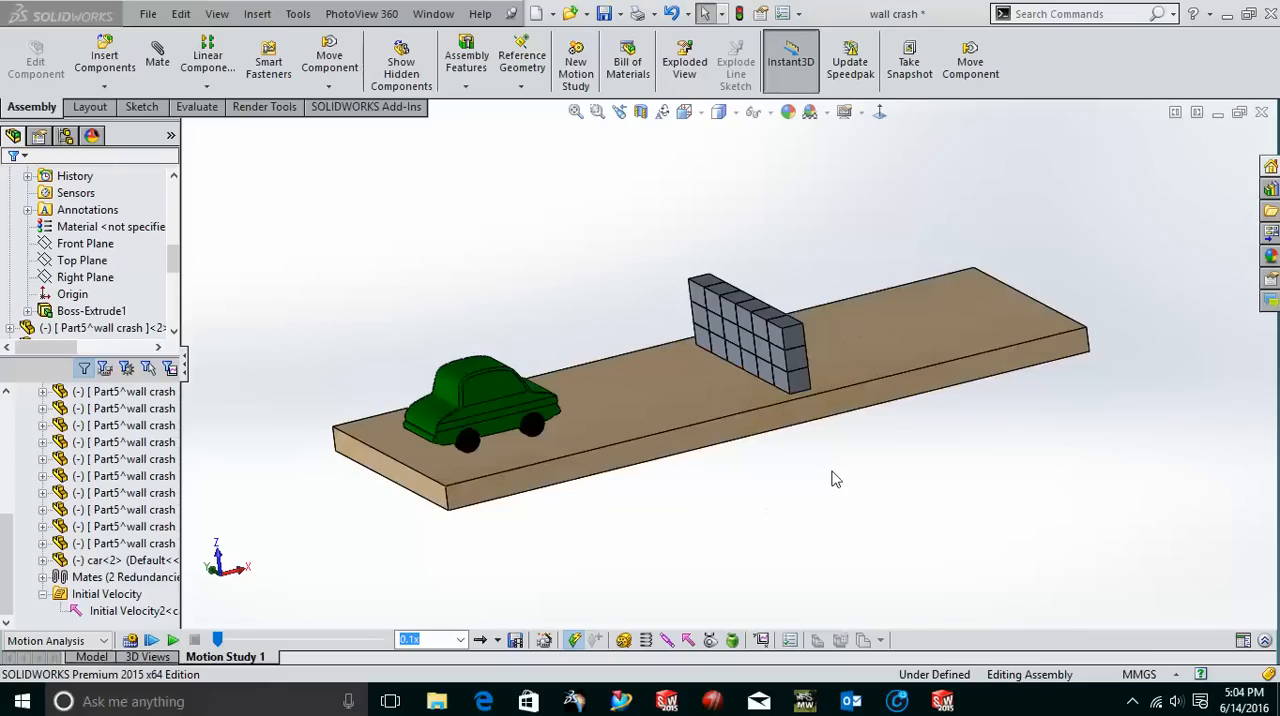
Examine the overall assembly of car, block wall and base plate from several angles.
middle_drag(846, 492, 820, 491)
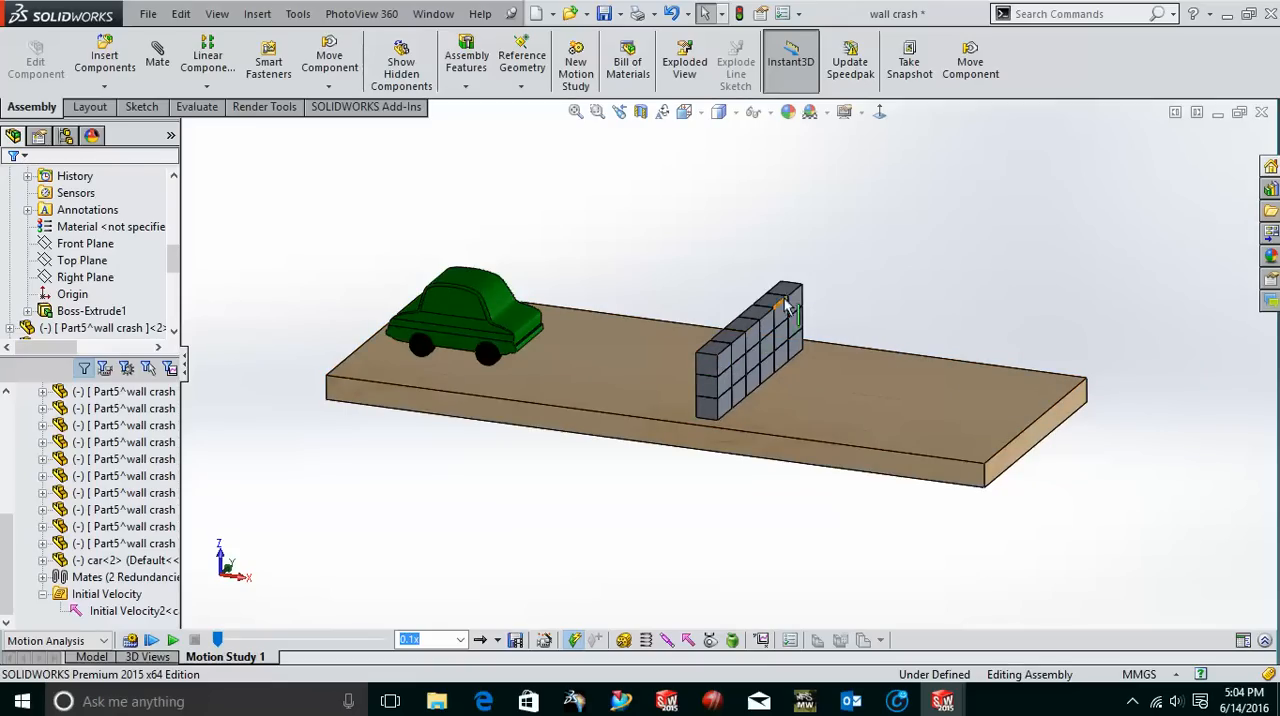
middle_drag(737, 374, 785, 407)
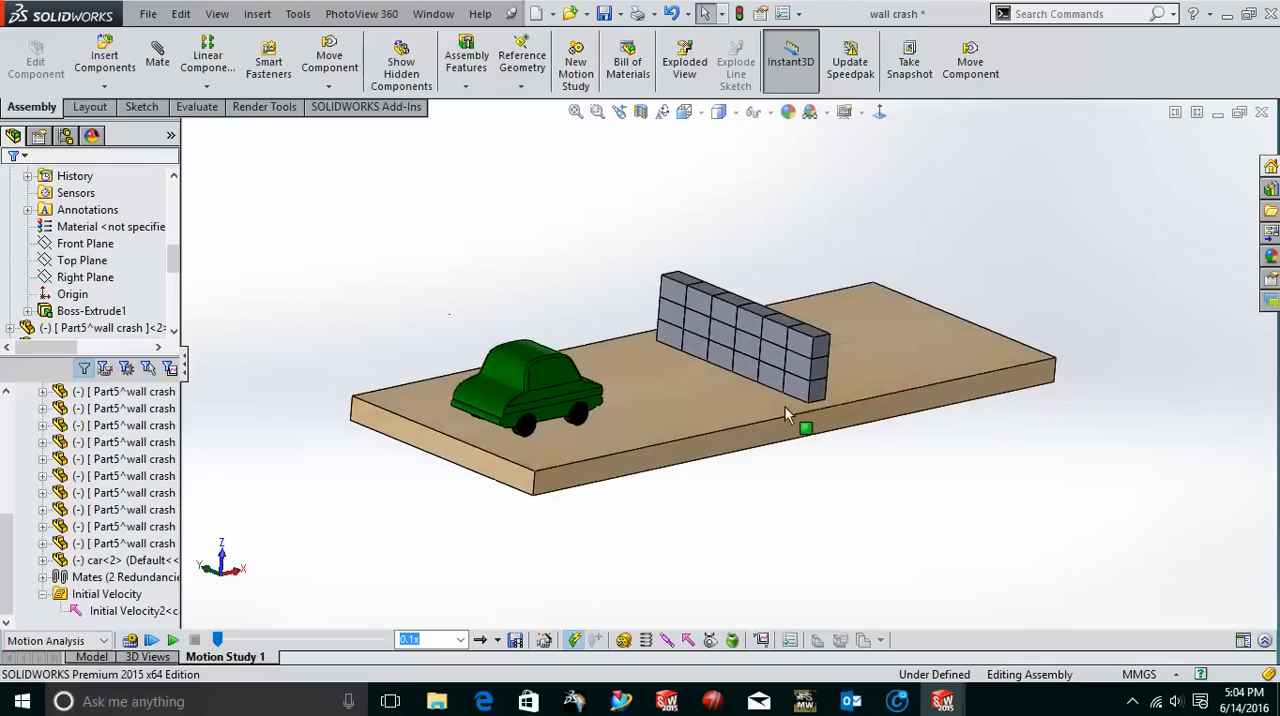
middle_drag(689, 420, 683, 432)
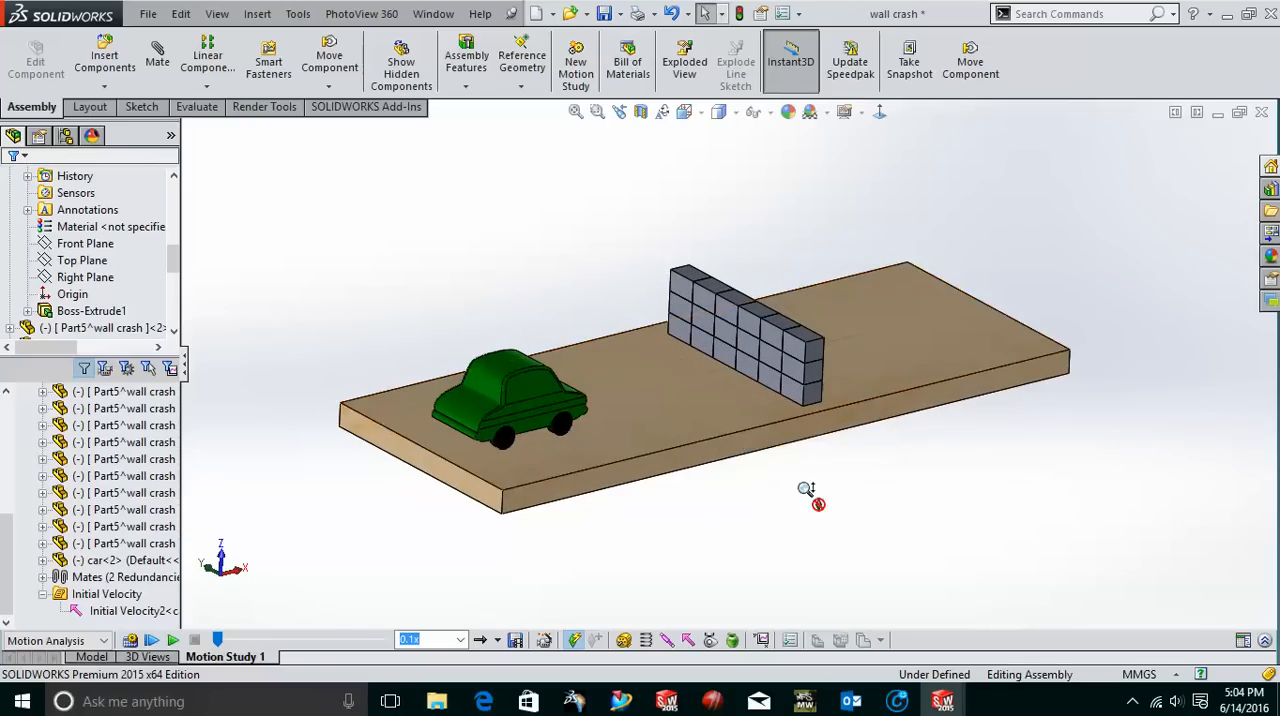
scroll(814, 495, up, 2)
scroll(800, 494, down, 2)
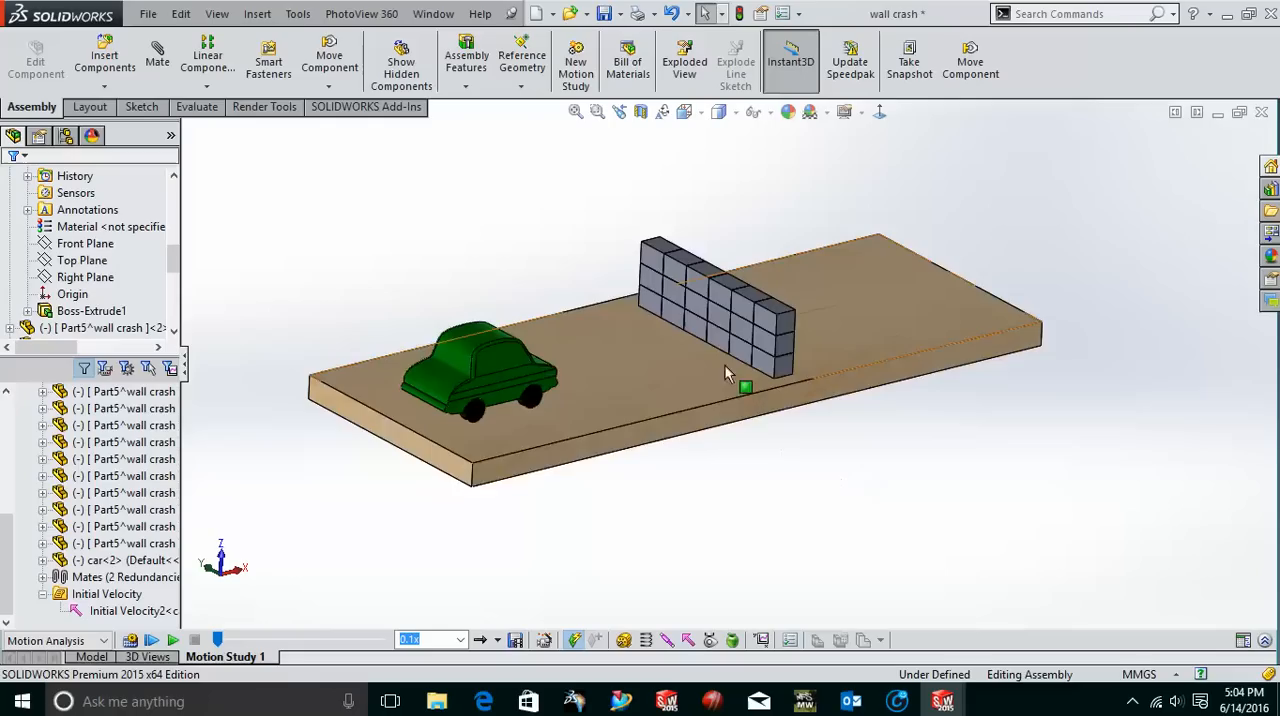
scroll(725, 366, down, 2)
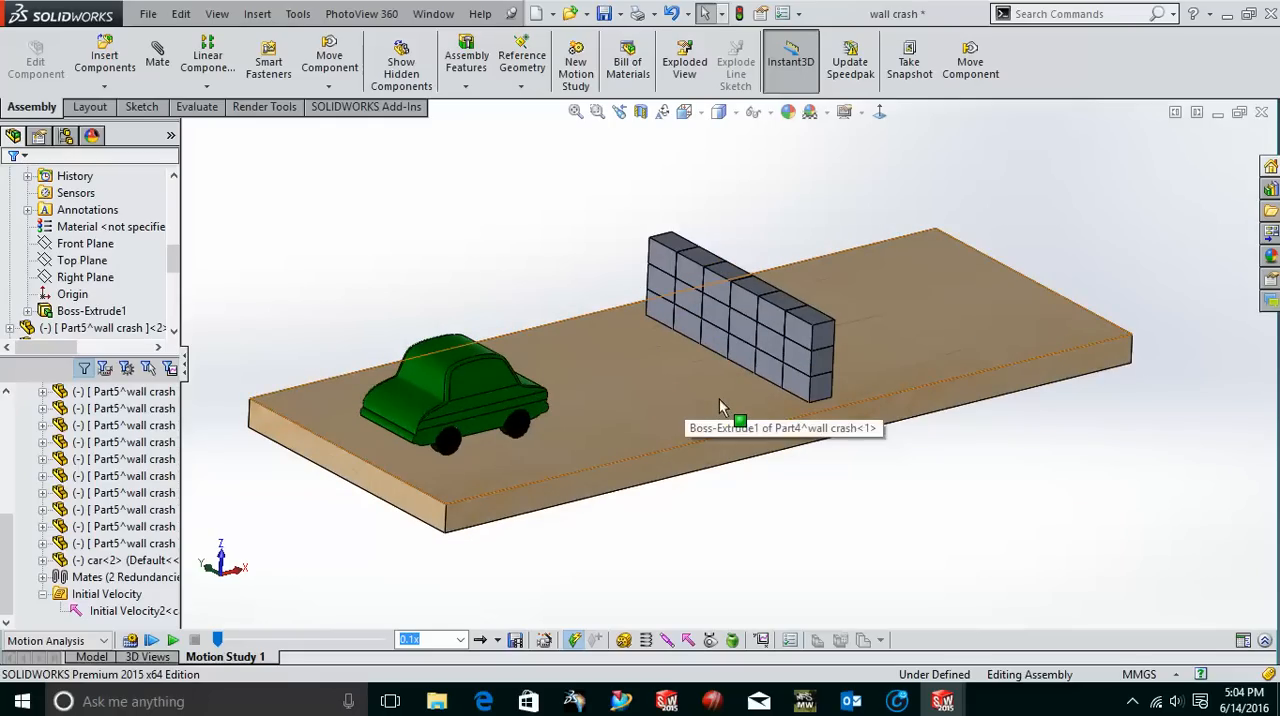
middle_drag(760, 420, 788, 364)
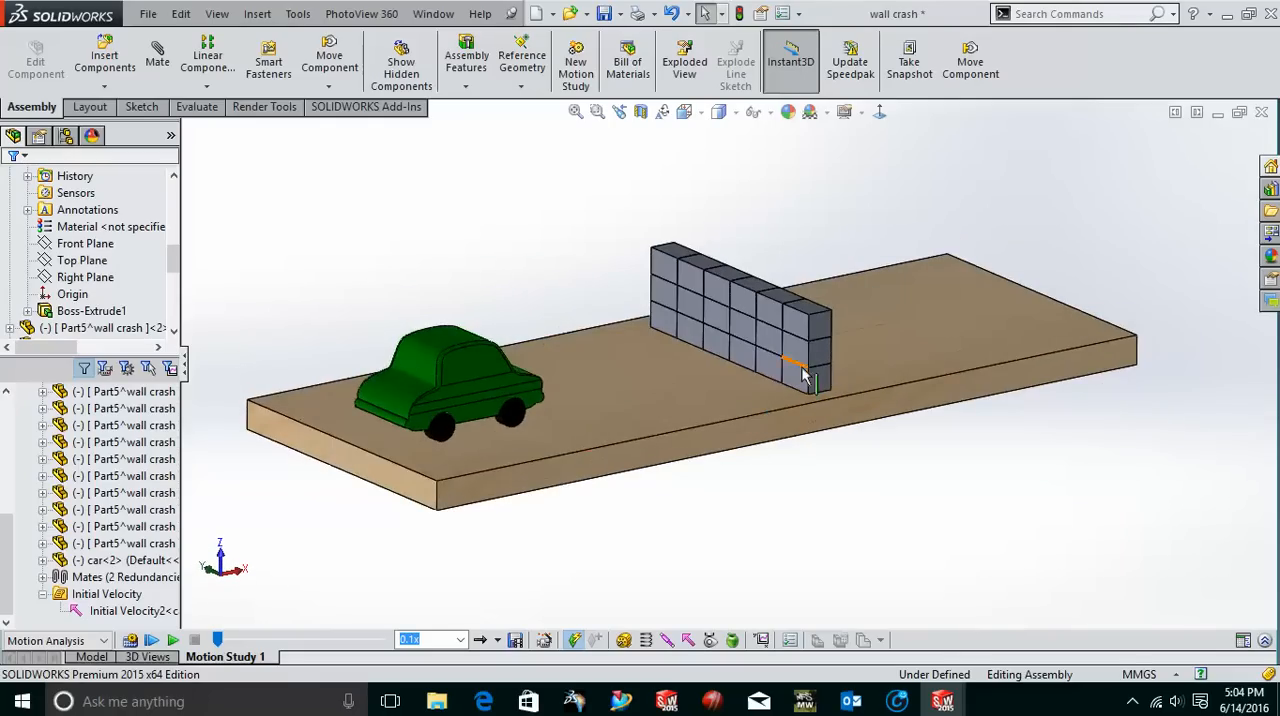
scroll(790, 378, down, 4)
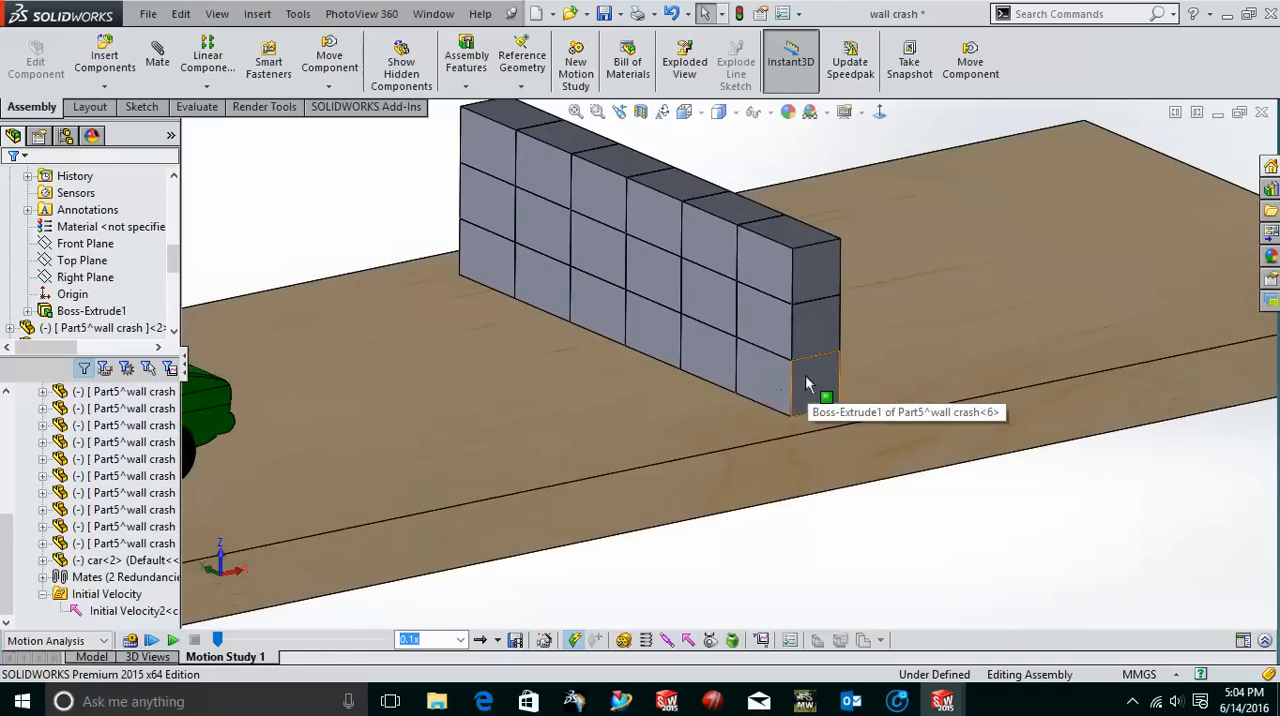
scroll(818, 412, up, 4)
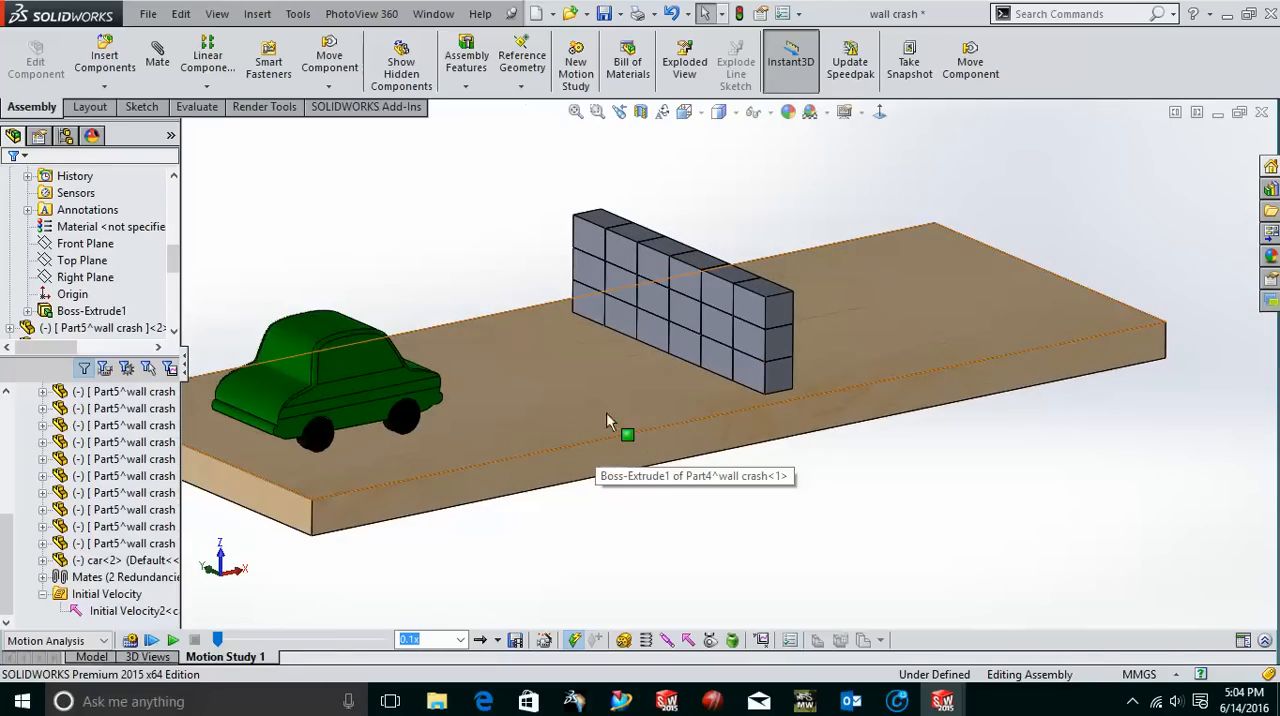
Inspect up close how the car's wheels sit on the base plate.
scroll(528, 422, down, 5)
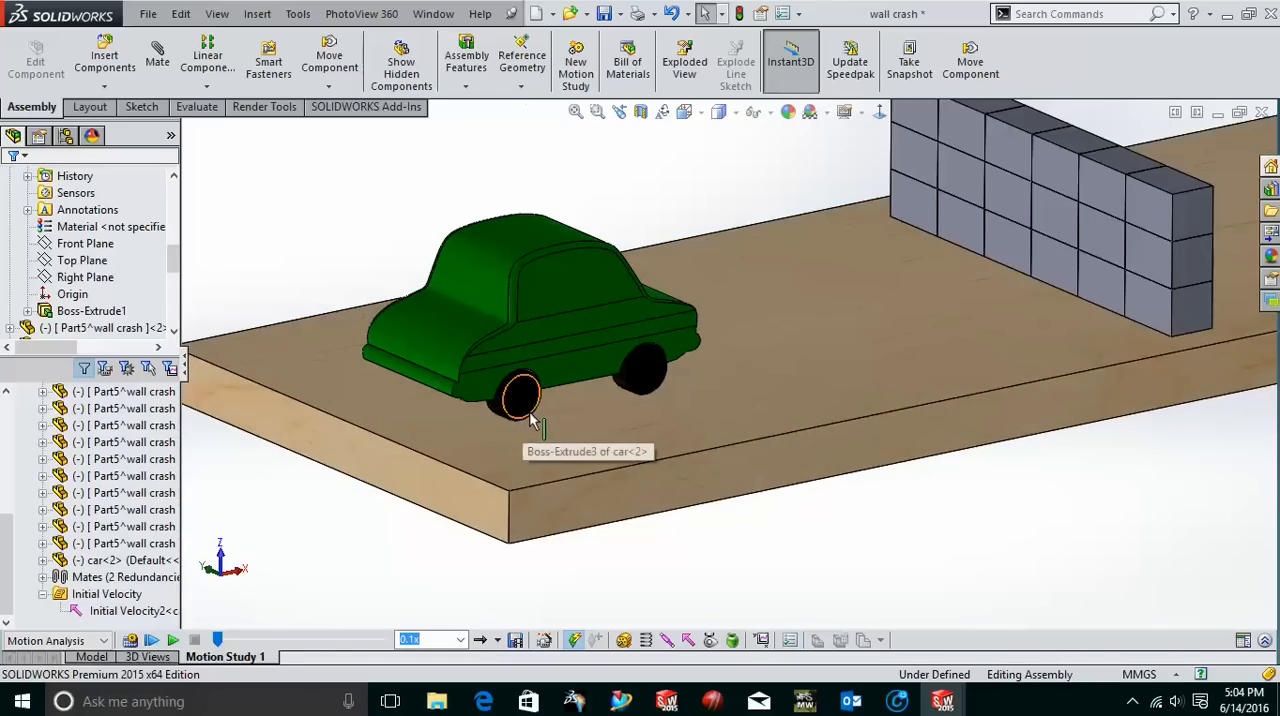
mouse_move(532, 413)
middle_down()
mouse_move(551, 392)
mouse_move(547, 404)
middle_up()
scroll(549, 400, down, 4)
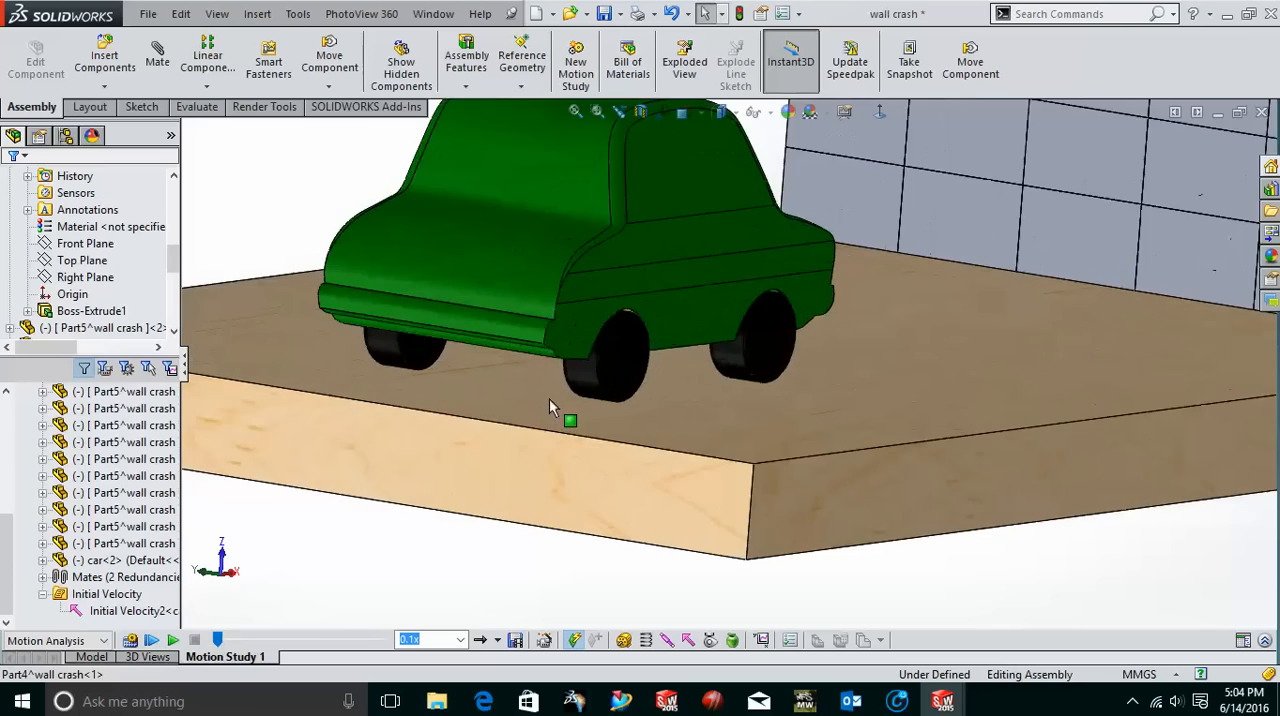
scroll(590, 398, down, 3)
scroll(740, 428, up, 4)
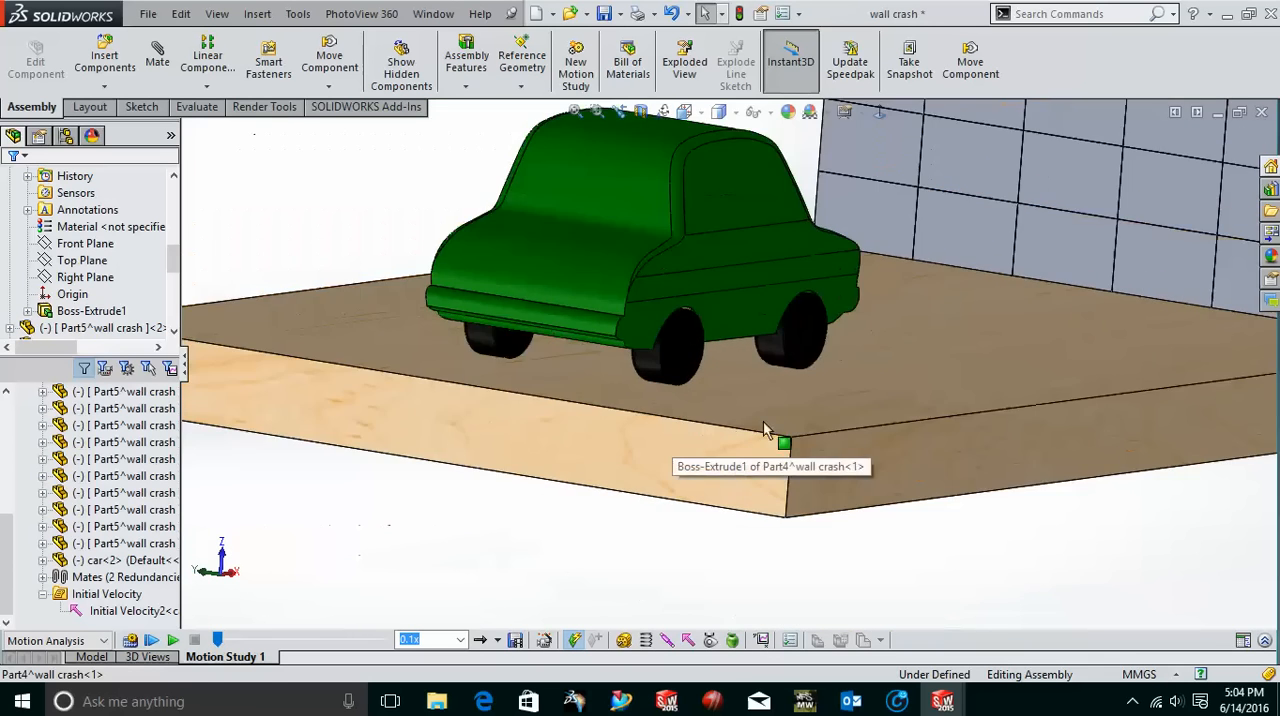
scroll(843, 371, up, 6)
middle_drag(863, 380, 650, 352)
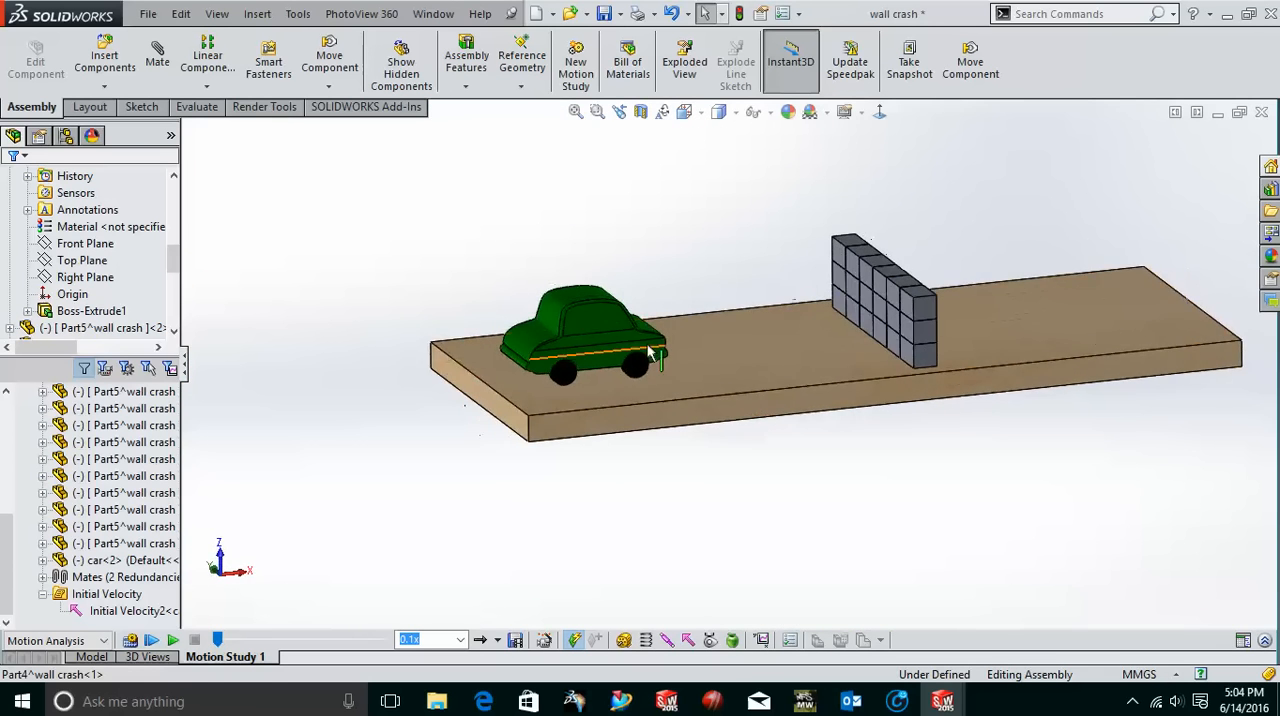
Inspect the stacked blocks of the wall from both sides and their position relative to the car.
scroll(918, 312, down, 2)
scroll(926, 328, up, 1)
middle_drag(900, 346, 940, 356)
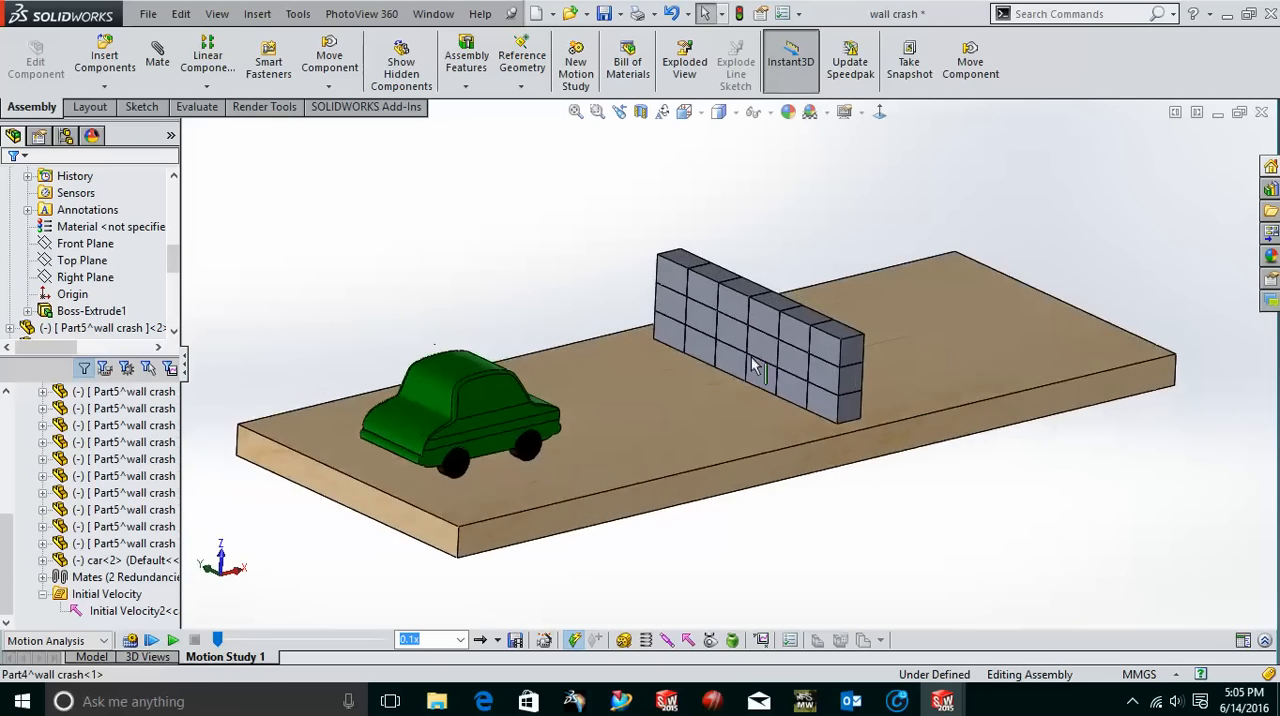
scroll(757, 366, down, 2)
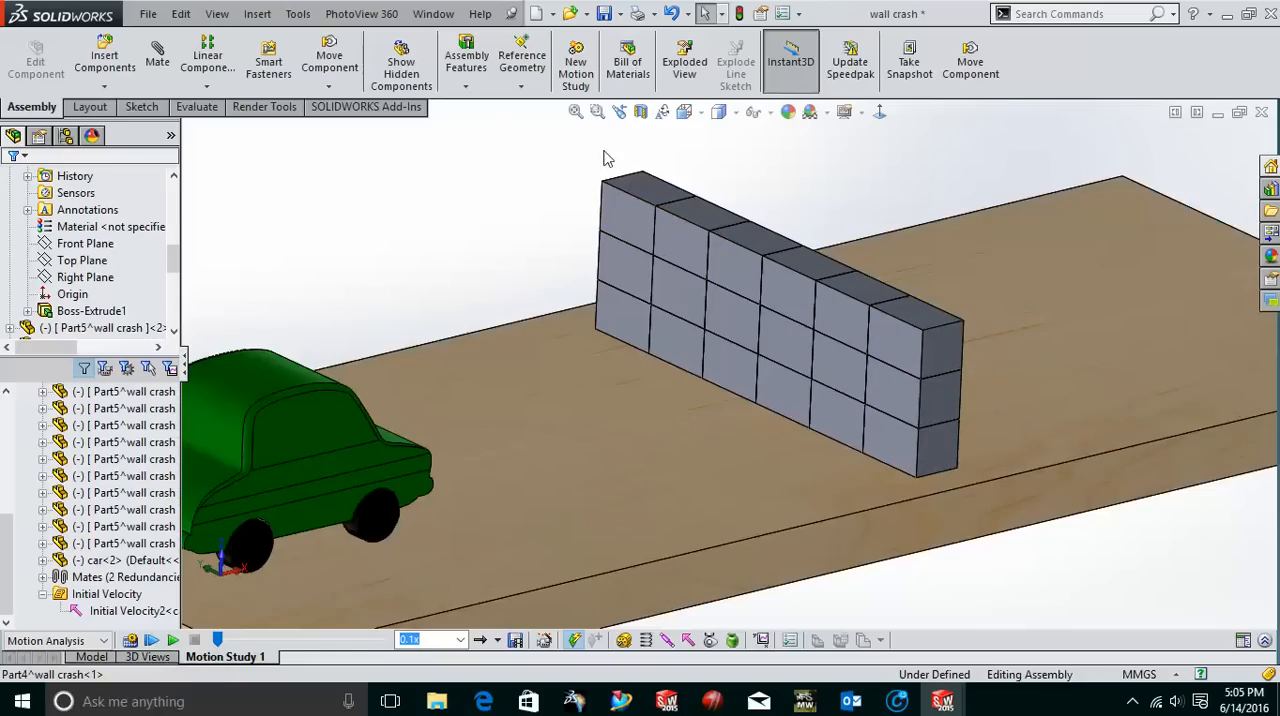
scroll(910, 401, up, 3)
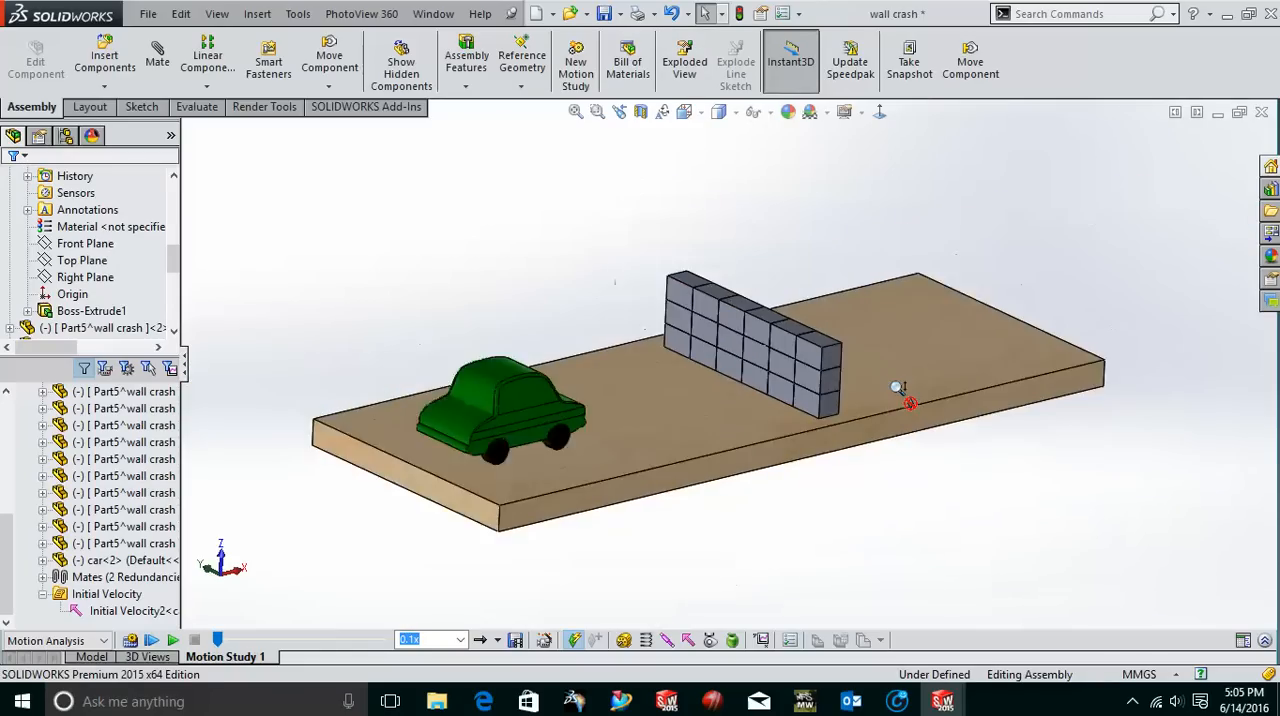
scroll(897, 389, up, 1)
middle_drag(895, 400, 787, 417)
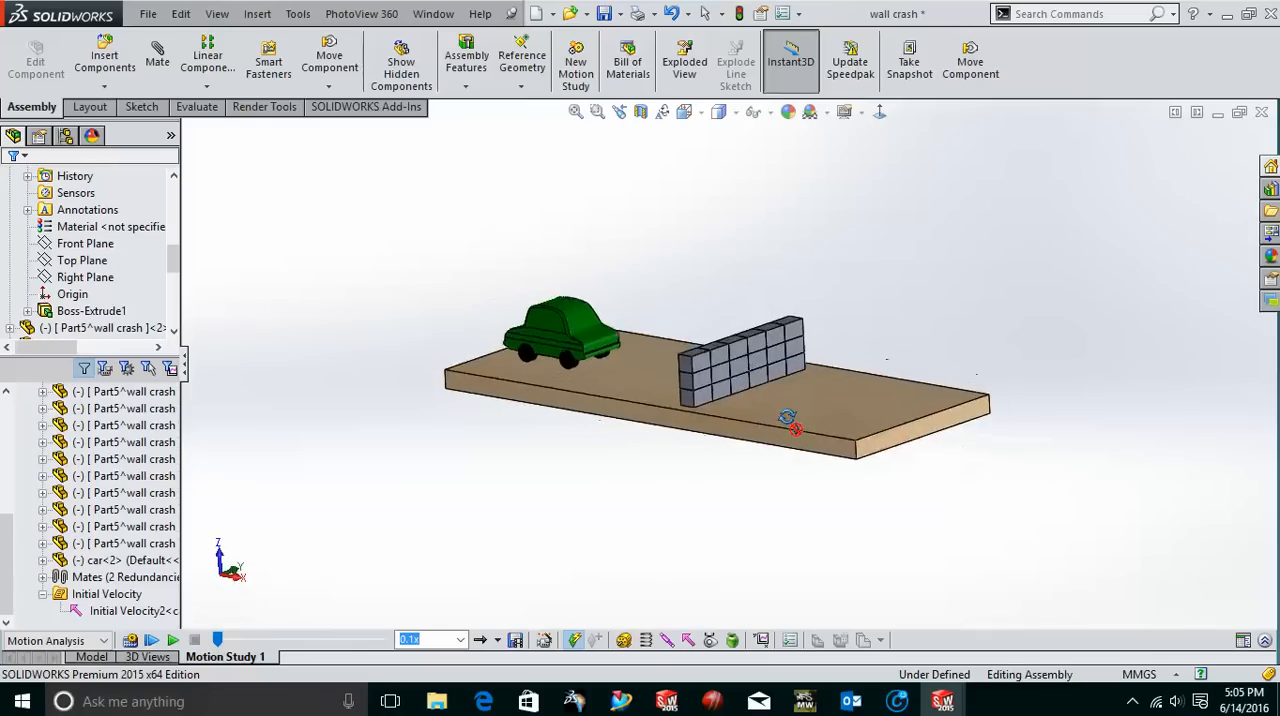
scroll(746, 407, down, 1)
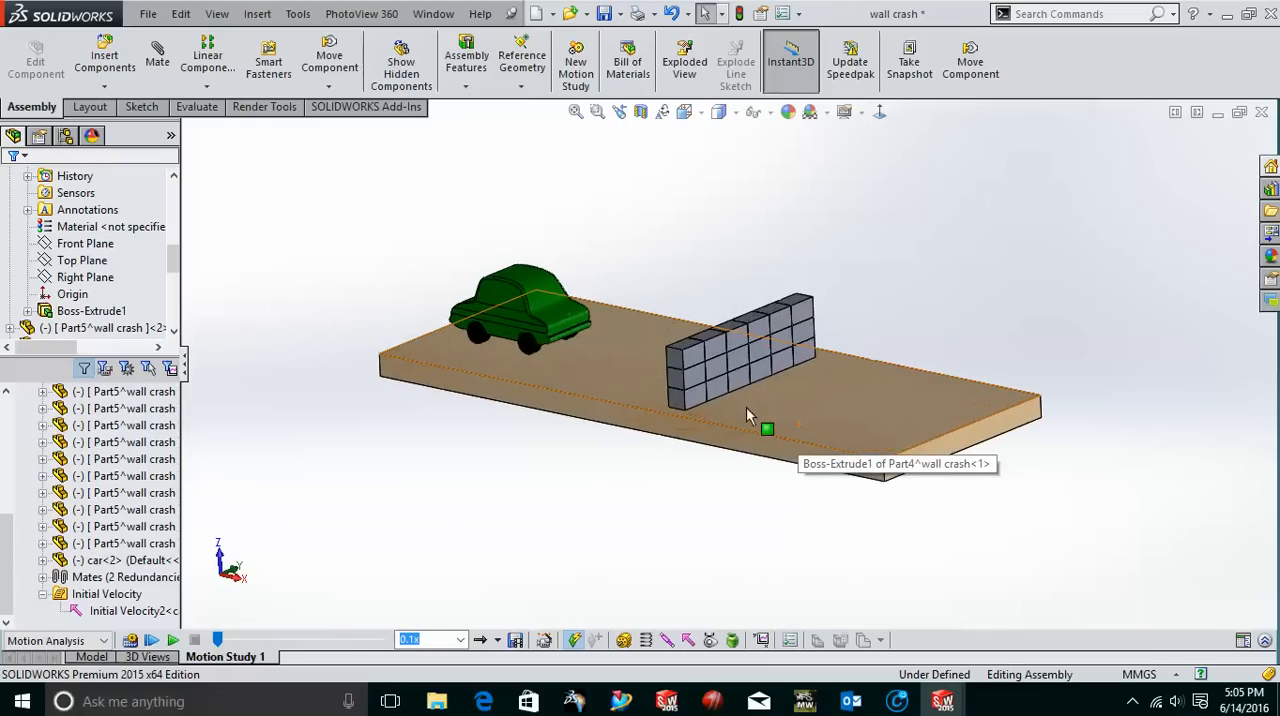
middle_drag(628, 366, 776, 365)
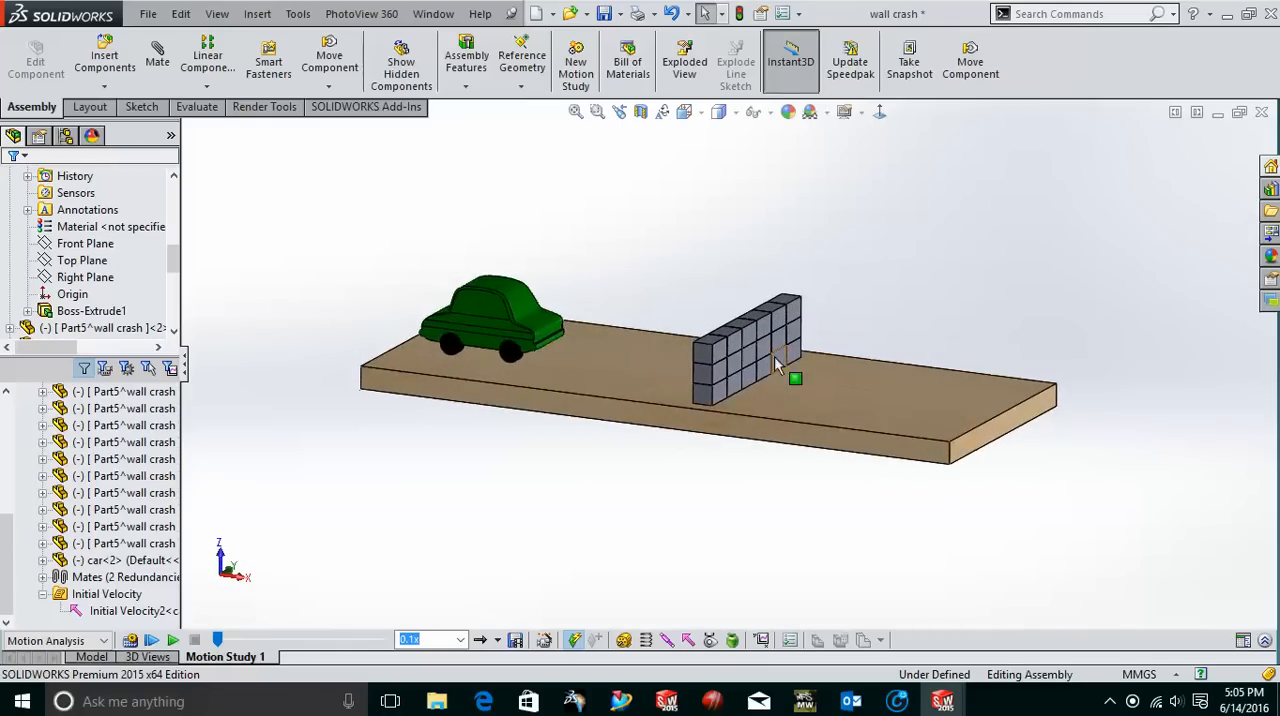
scroll(776, 363, down, 2)
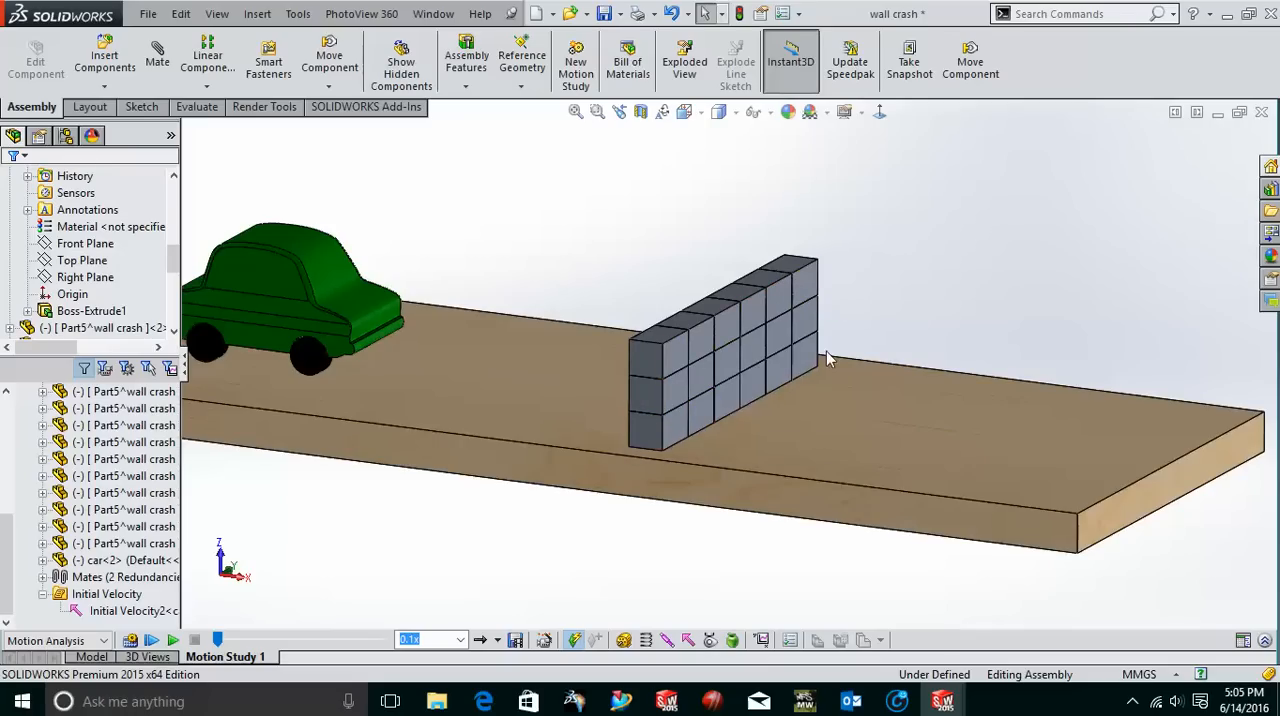
scroll(708, 416, up, 4)
middle_drag(694, 426, 779, 391)
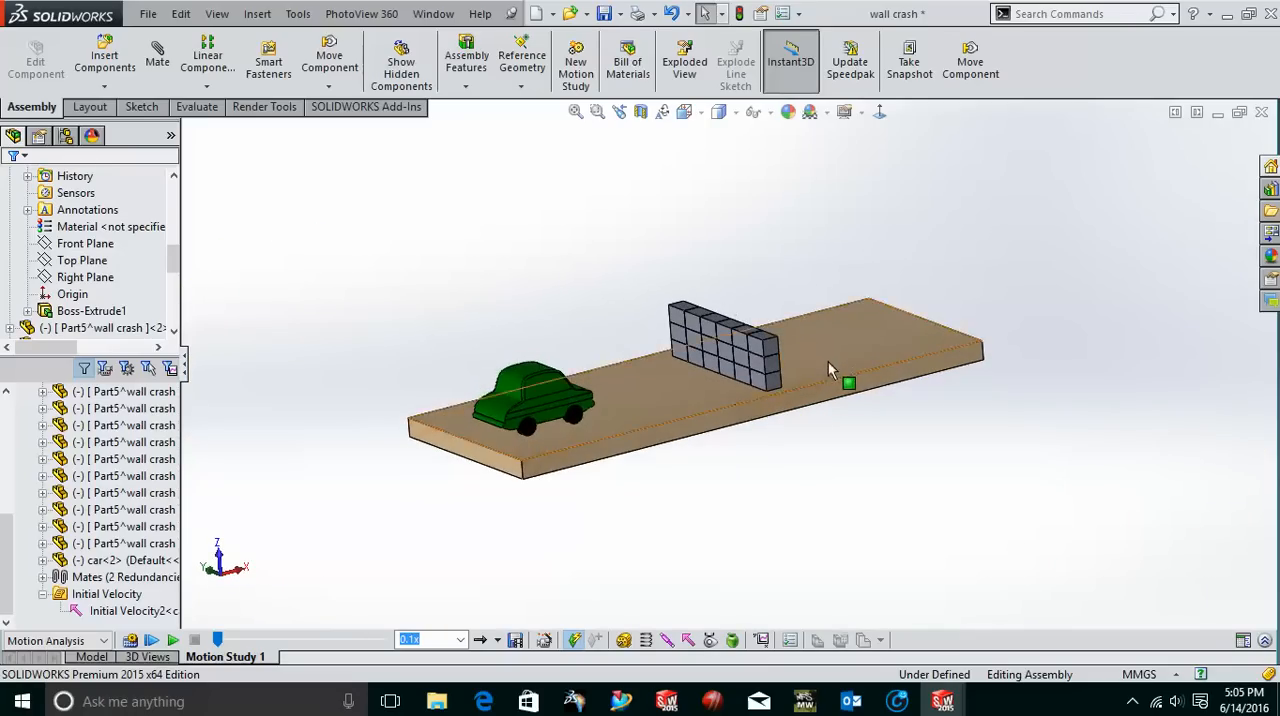
middle_drag(849, 414, 716, 366)
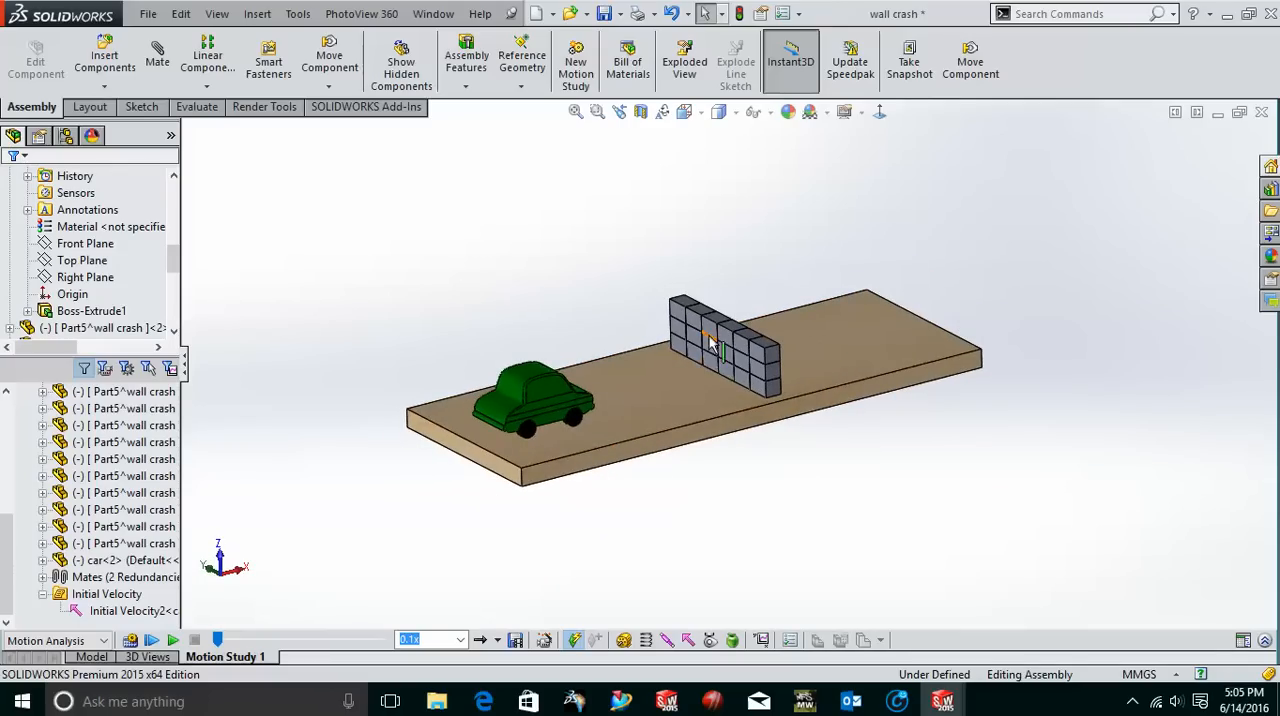
scroll(710, 343, down, 2)
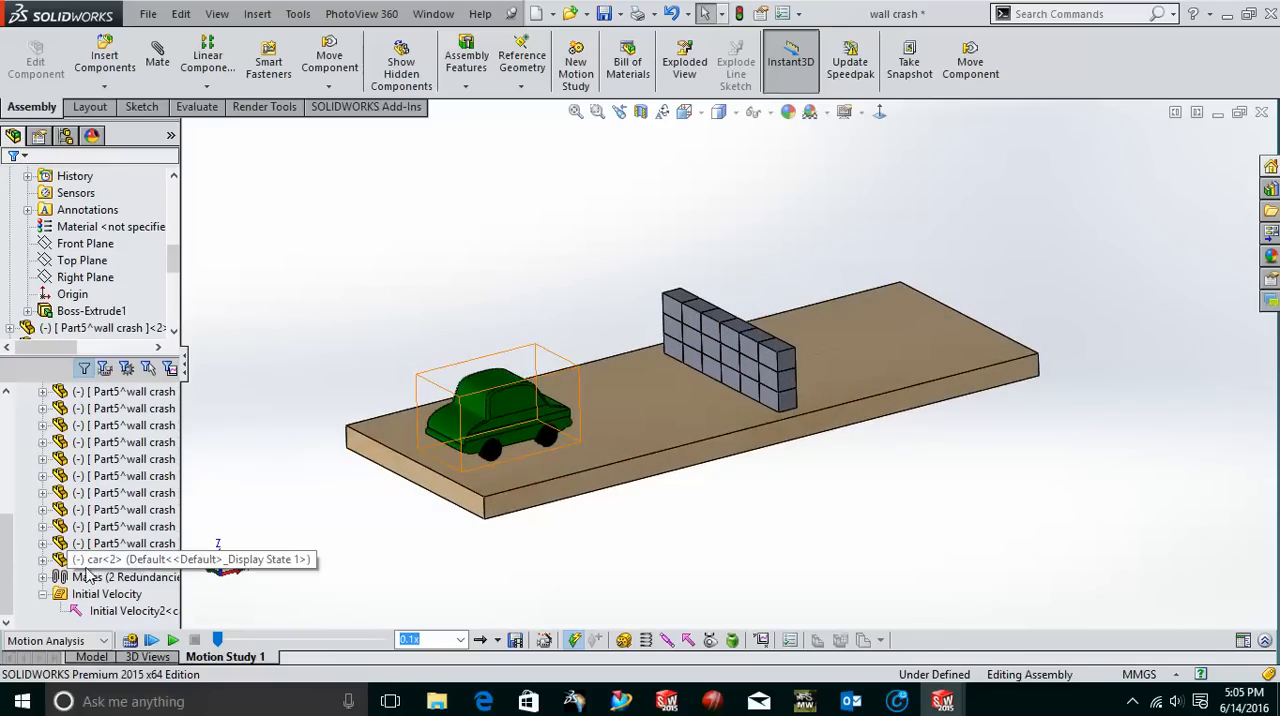
Expand the motion study's mates and review the coincident, tangent and parallel mates of the blocks and car.
click(43, 578)
click(106, 409)
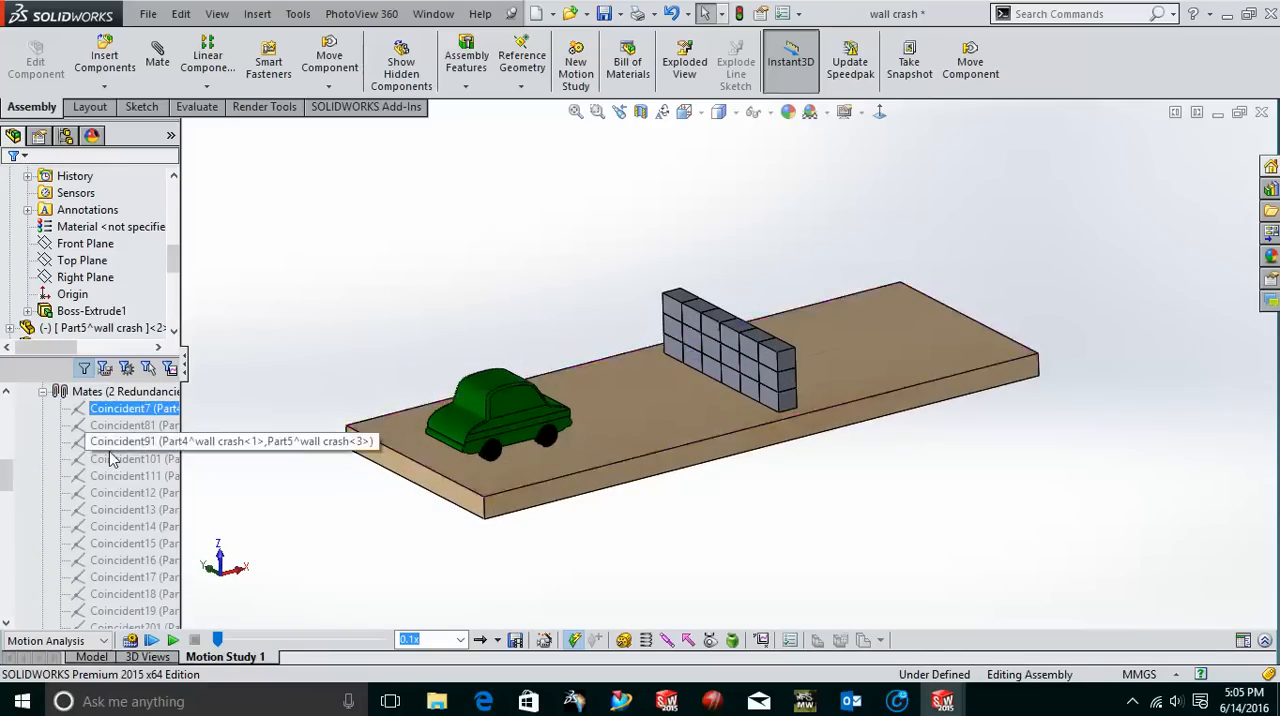
click(120, 545)
scroll(120, 545, down, 2)
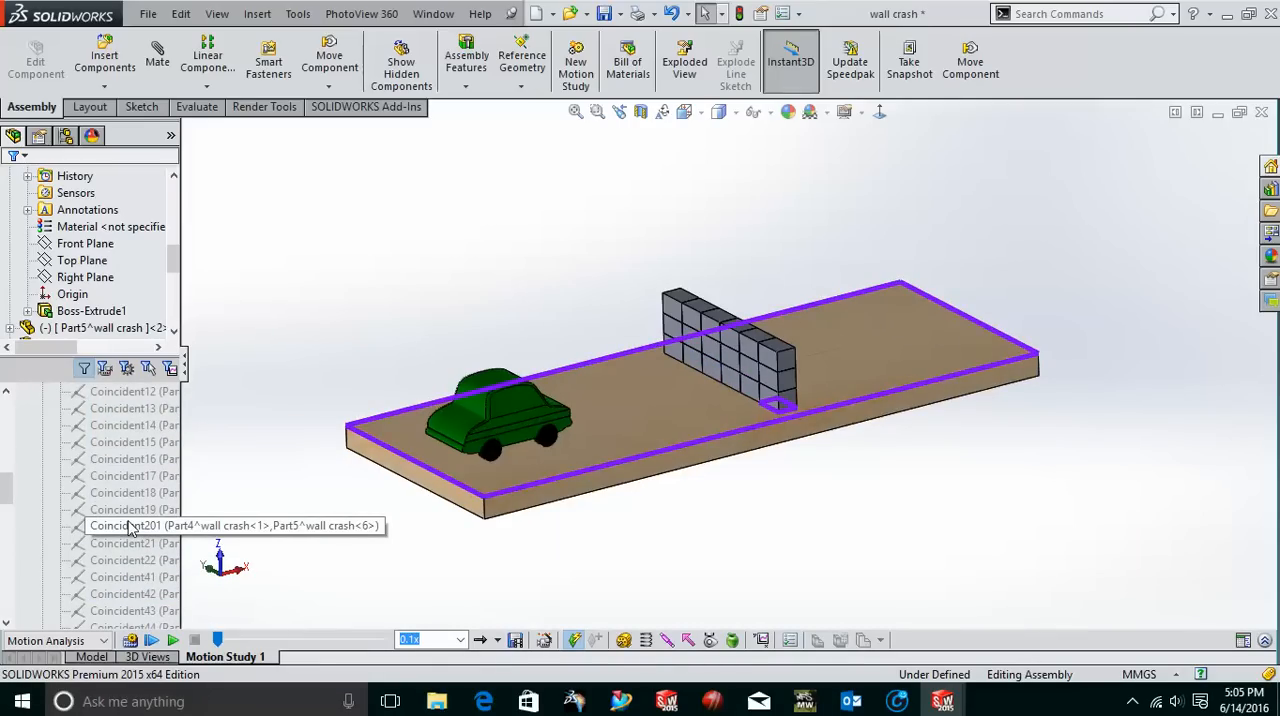
scroll(135, 520, down, 5)
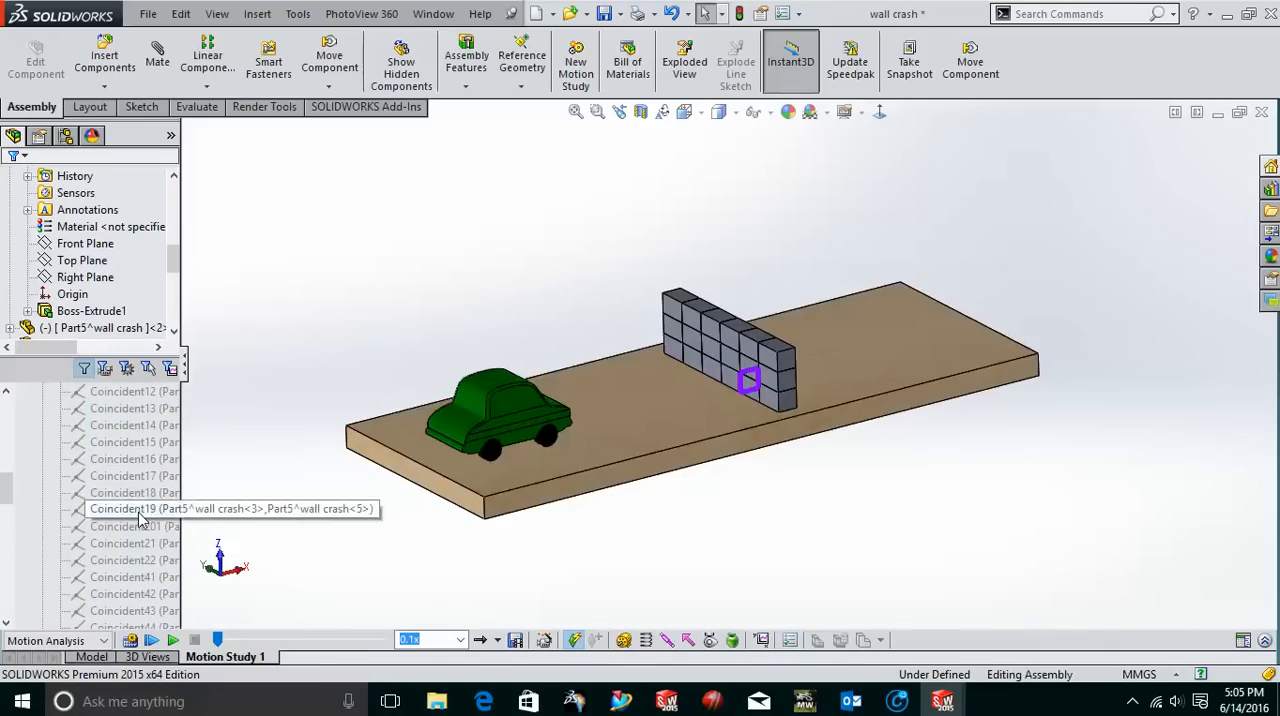
scroll(140, 515, down, 4)
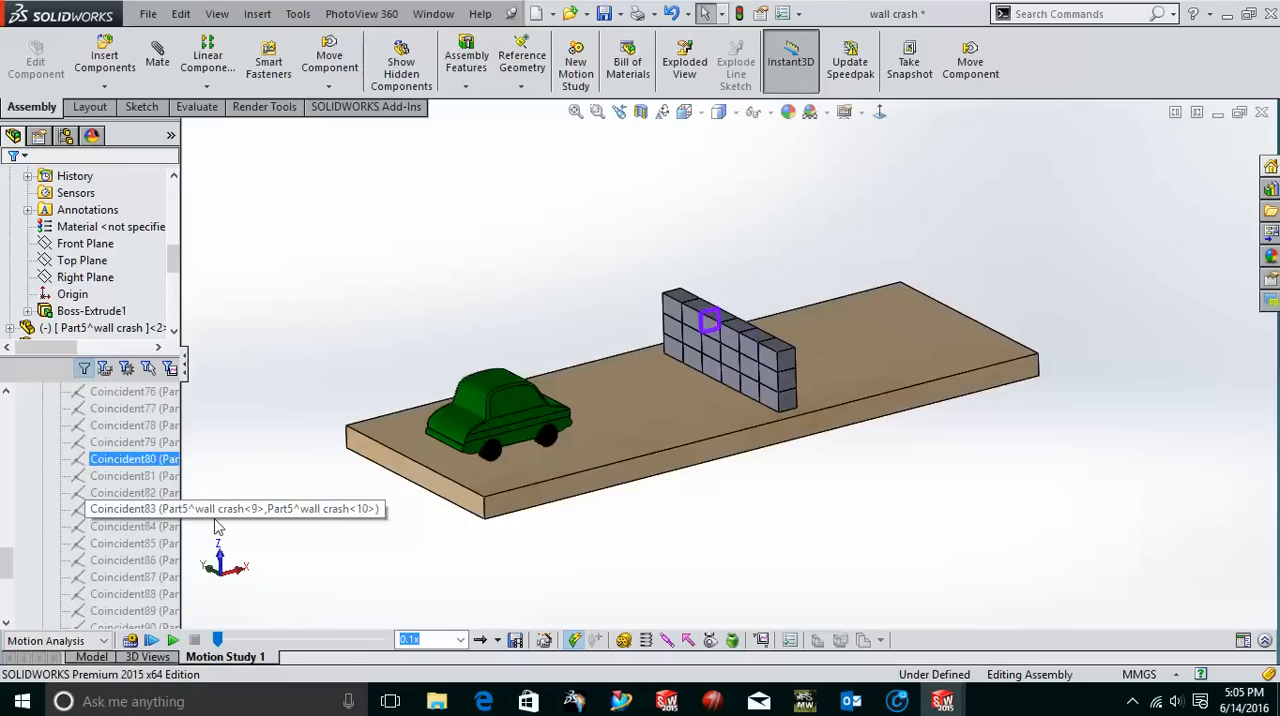
scroll(520, 460, down, 2)
scroll(503, 463, down, 1)
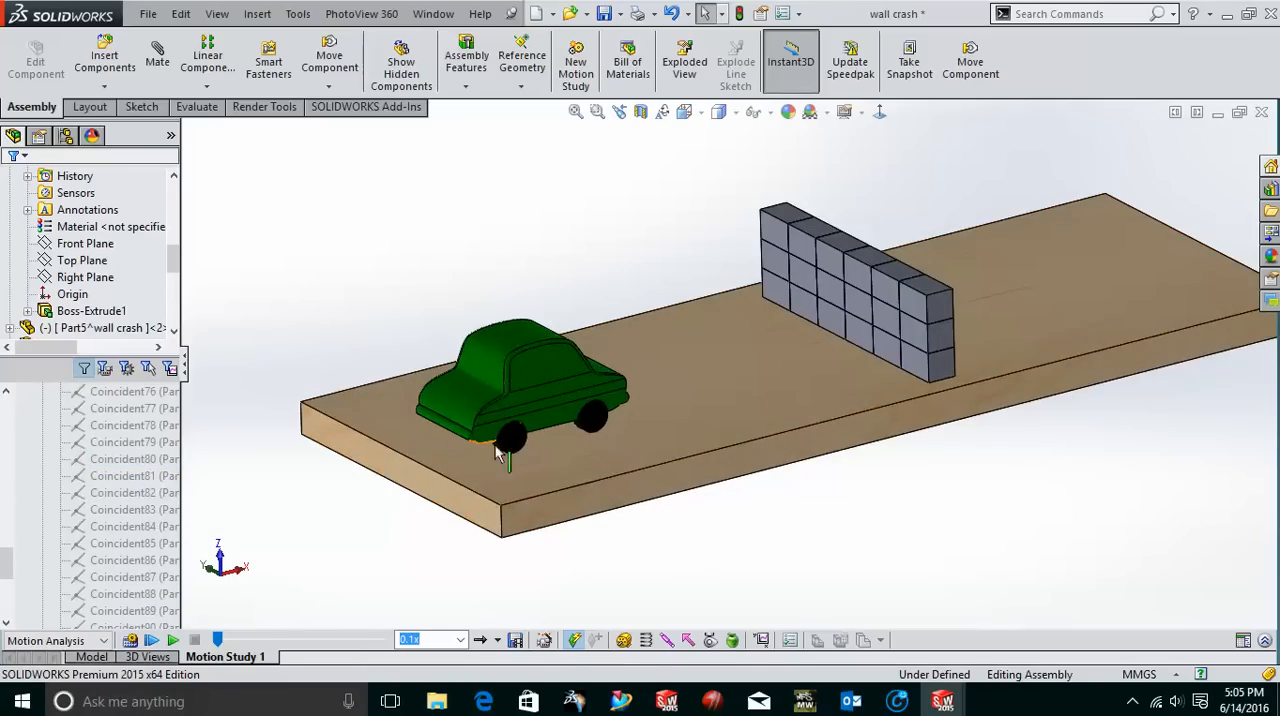
scroll(130, 512, down, 2)
scroll(130, 512, down, 1)
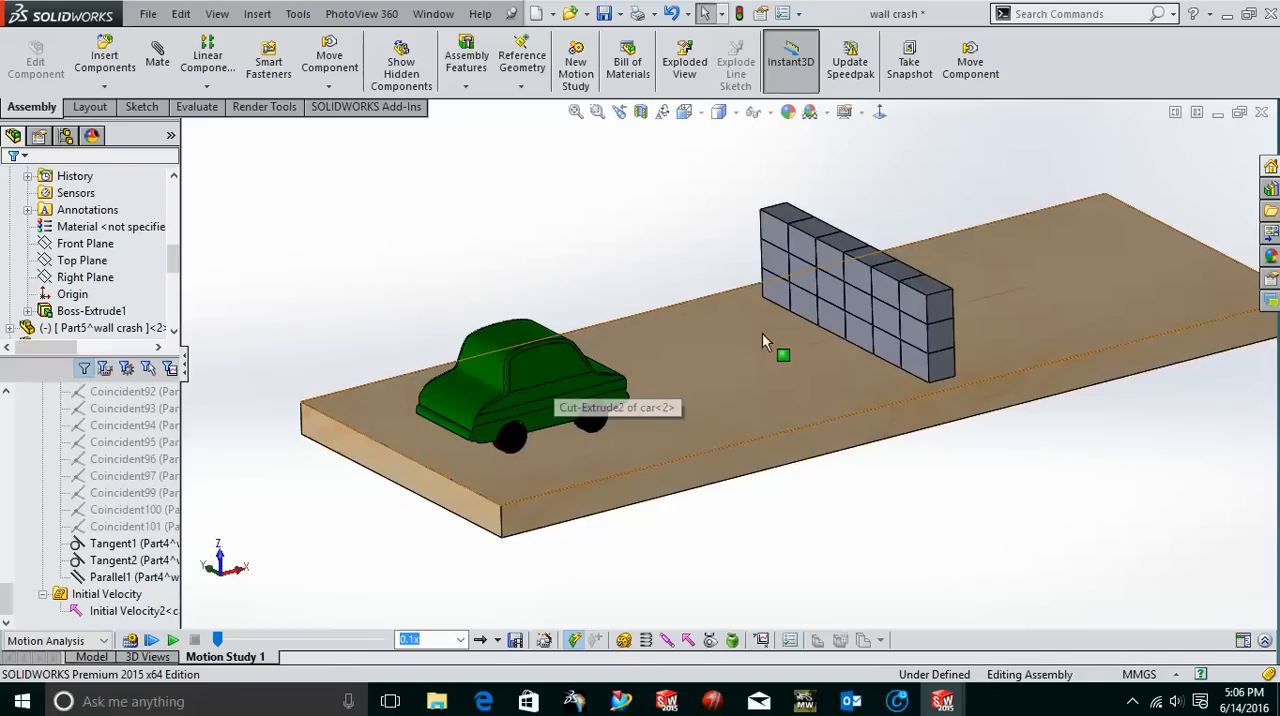
Review the direction and magnitude of the car's initial linear velocity without changing them, and collapse the list of mates.
scroll(730, 347, up, 2)
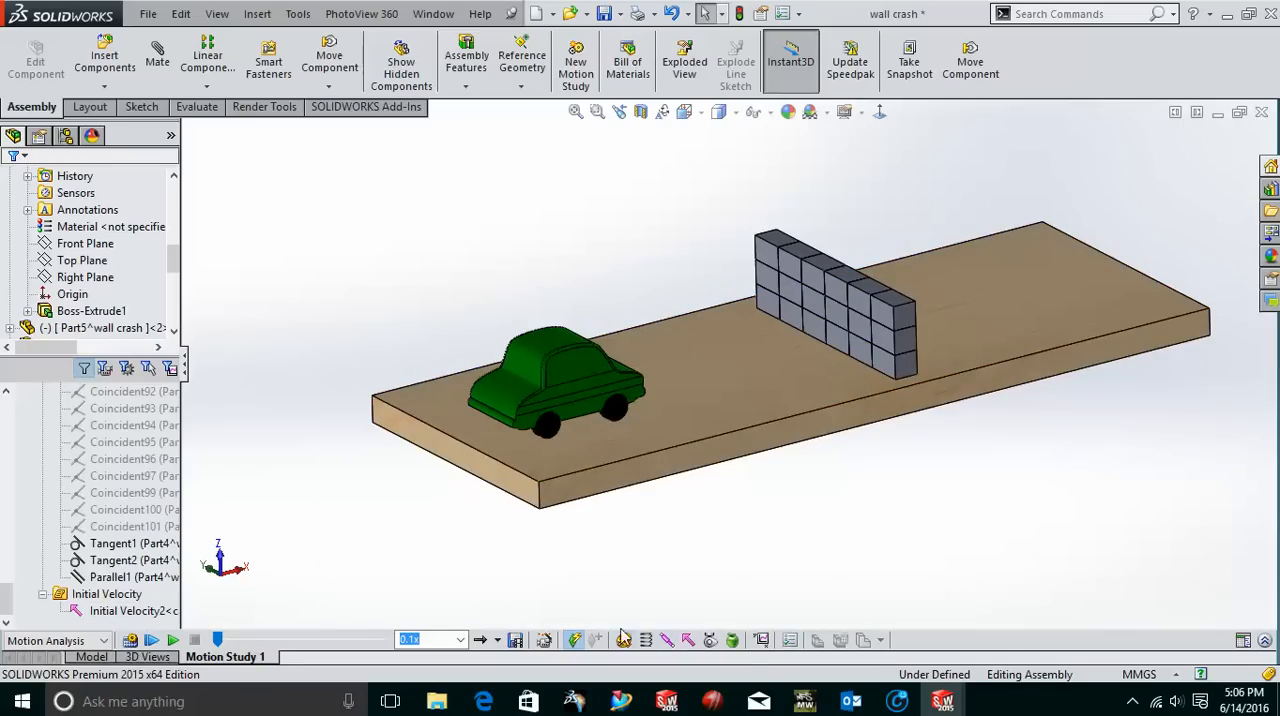
scroll(117, 508, up, 2)
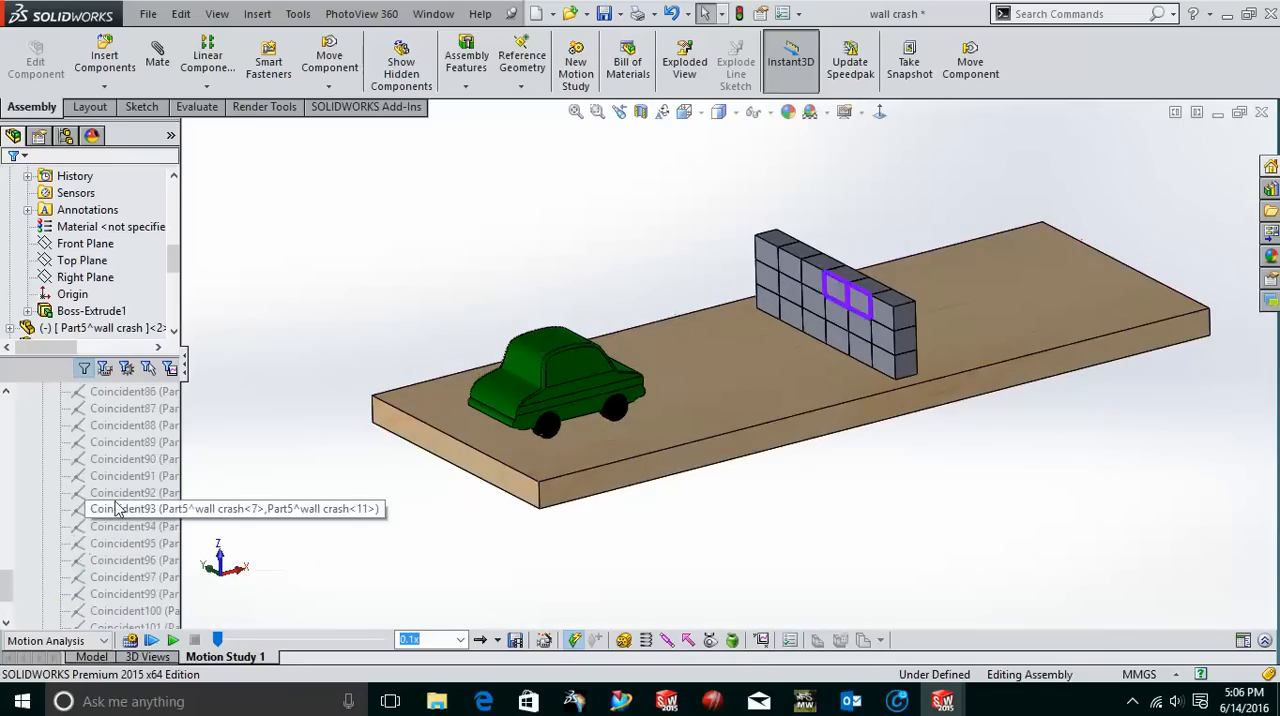
scroll(118, 505, up, 17)
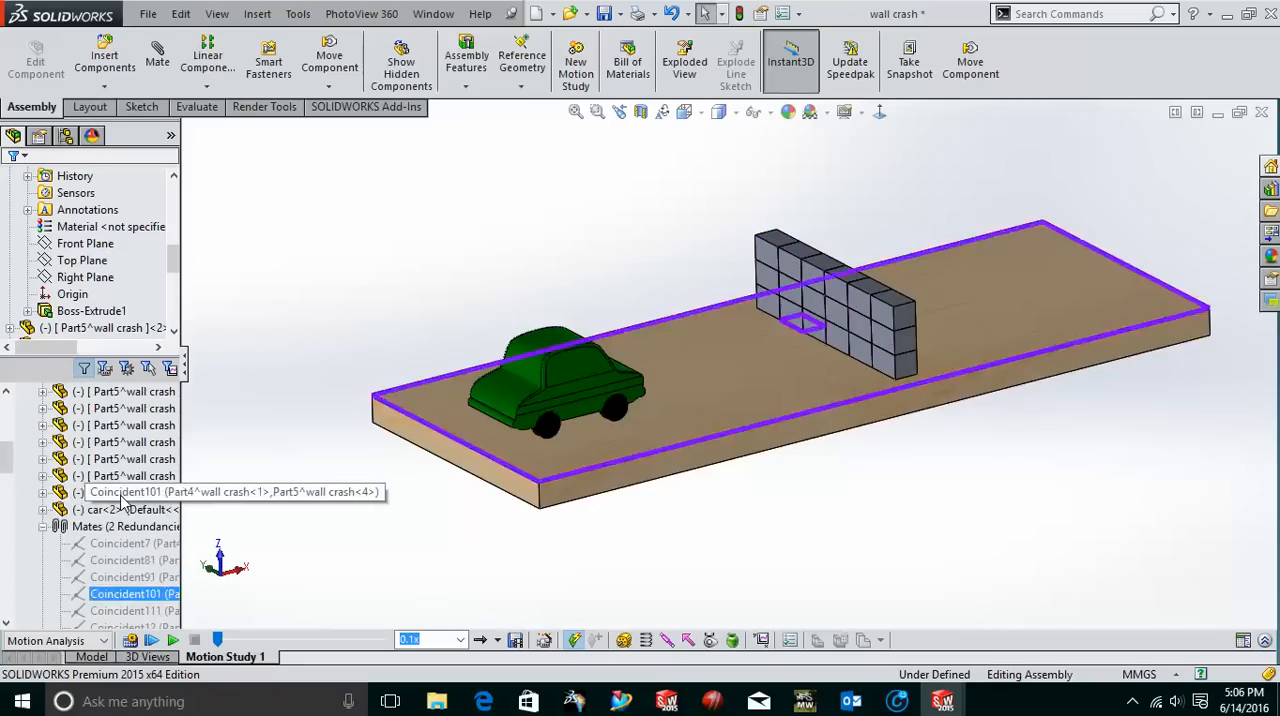
right_click(122, 511)
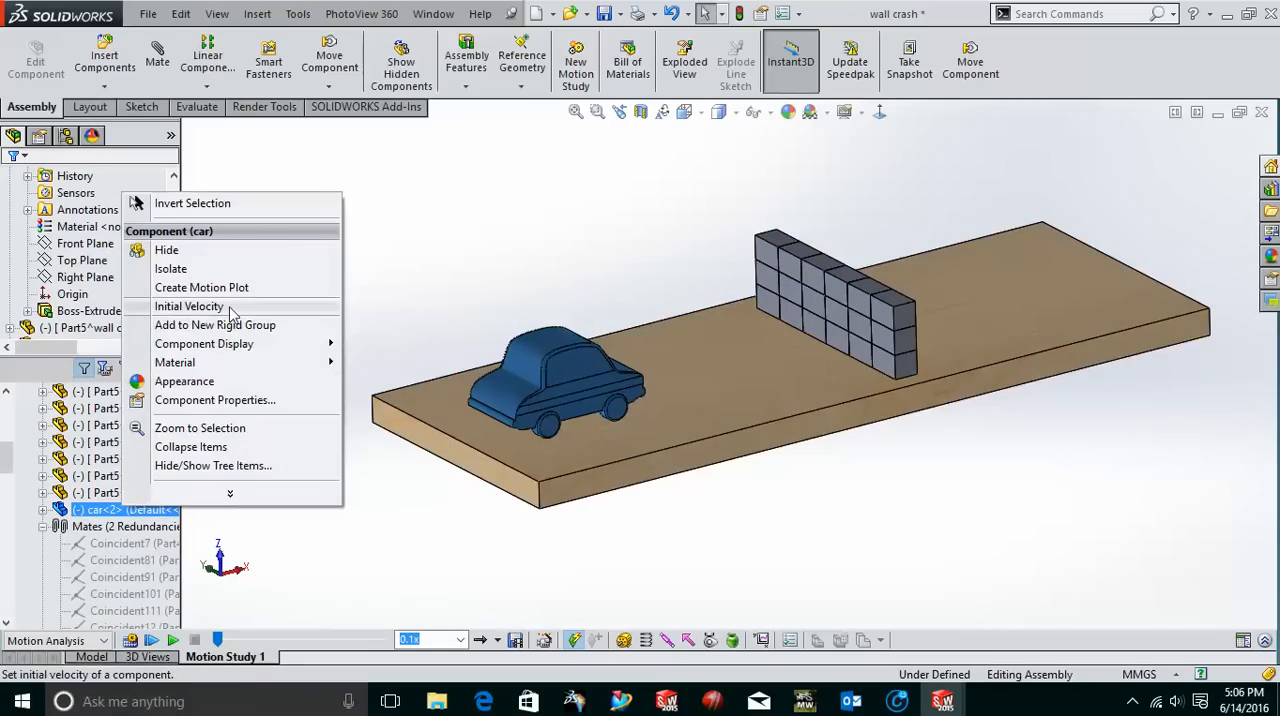
click(189, 306)
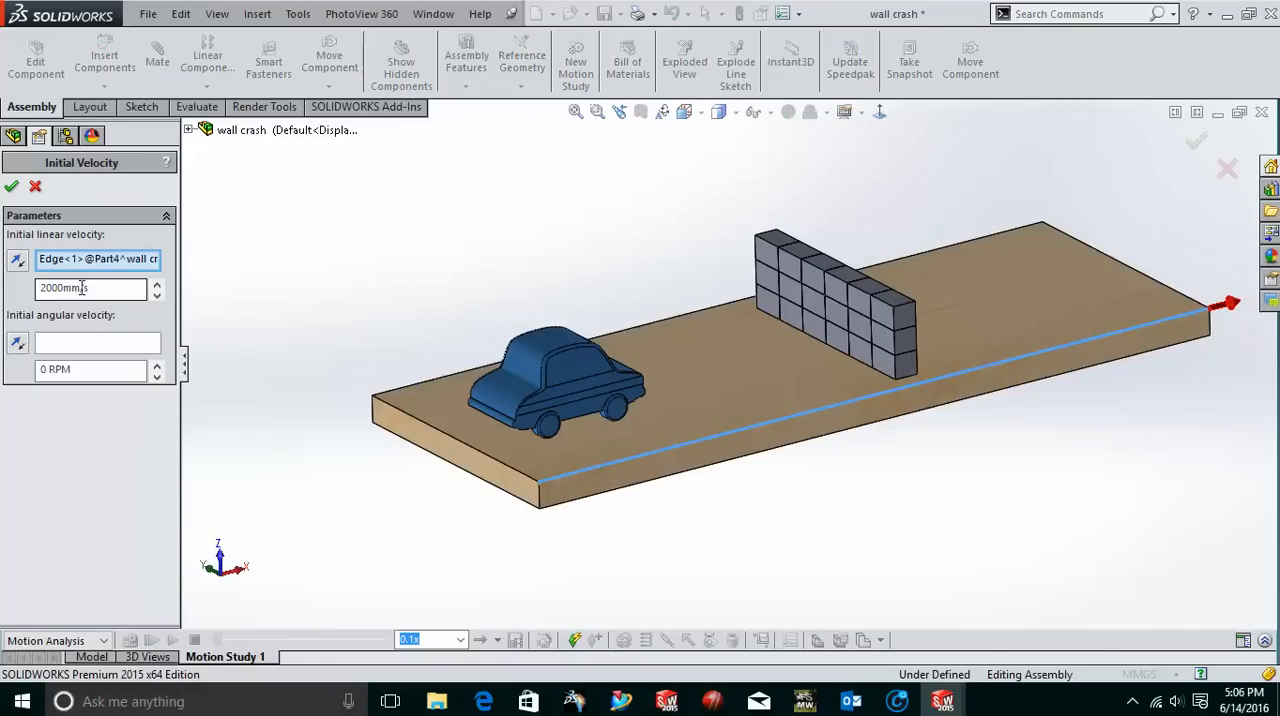
click(35, 188)
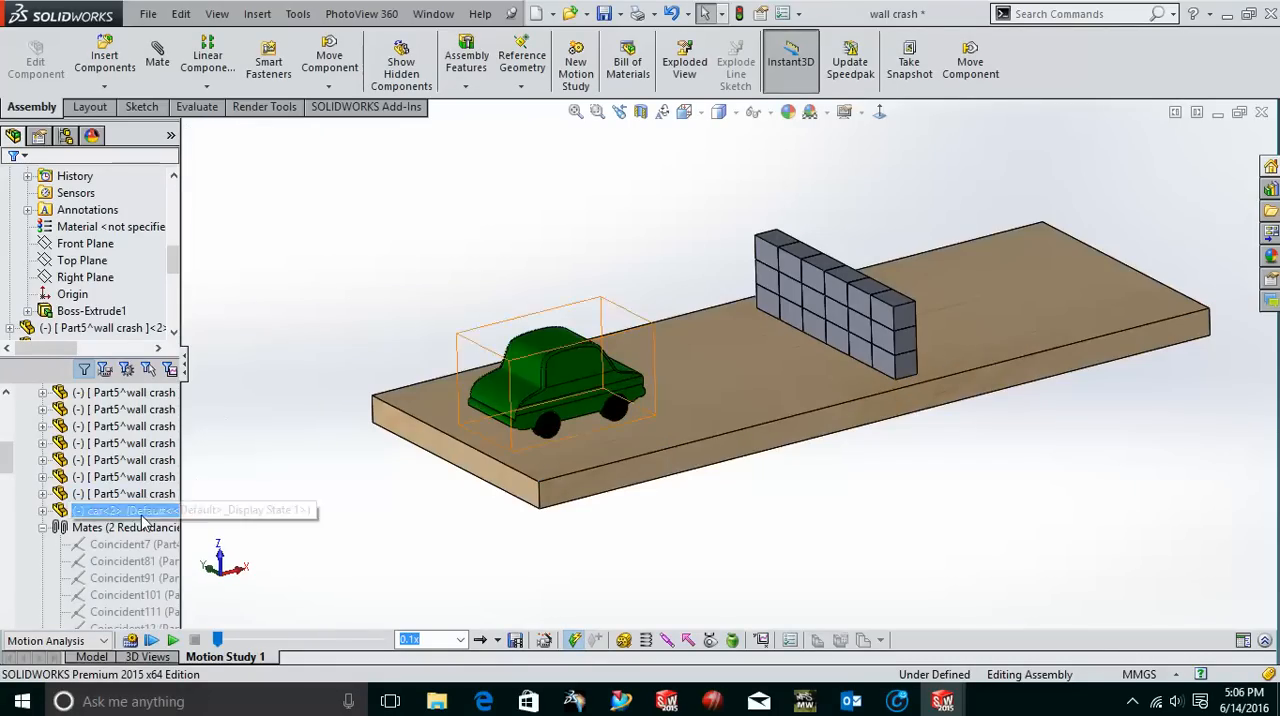
click(60, 531)
click(43, 528)
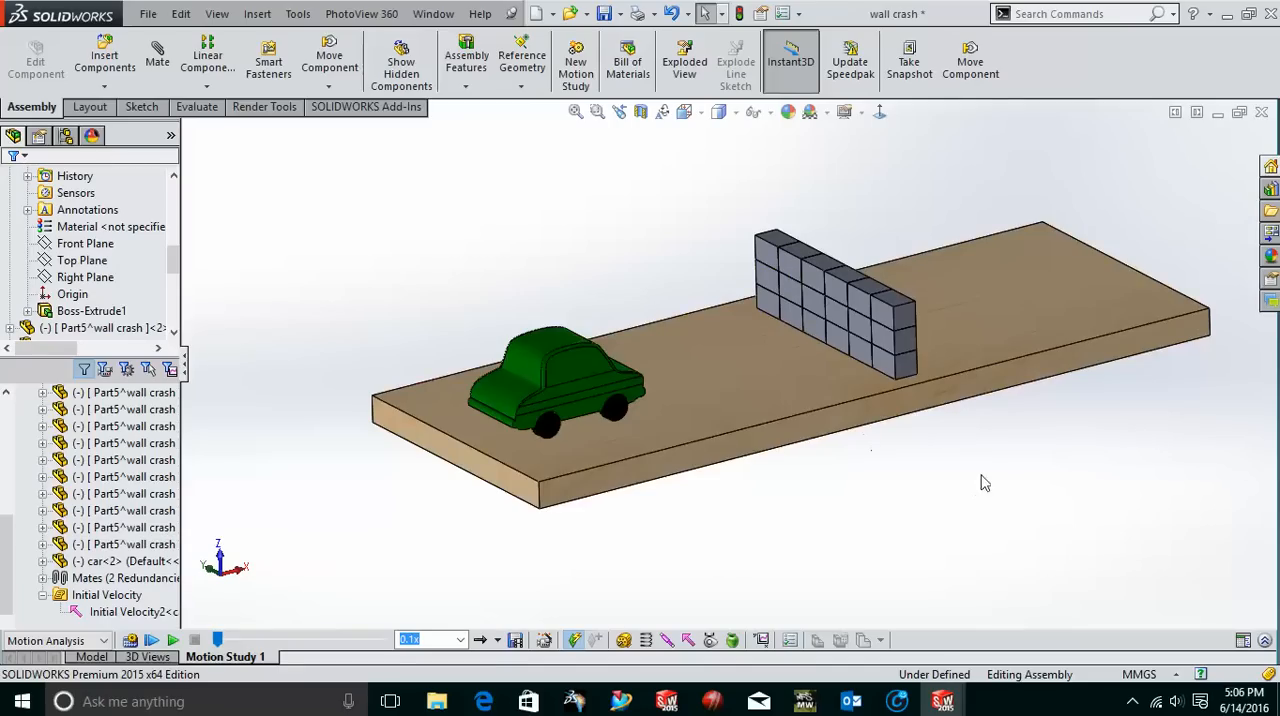
Review the direction and strength of gravity in the motion study, leaving the settings as they are.
scroll(985, 463, up, 1)
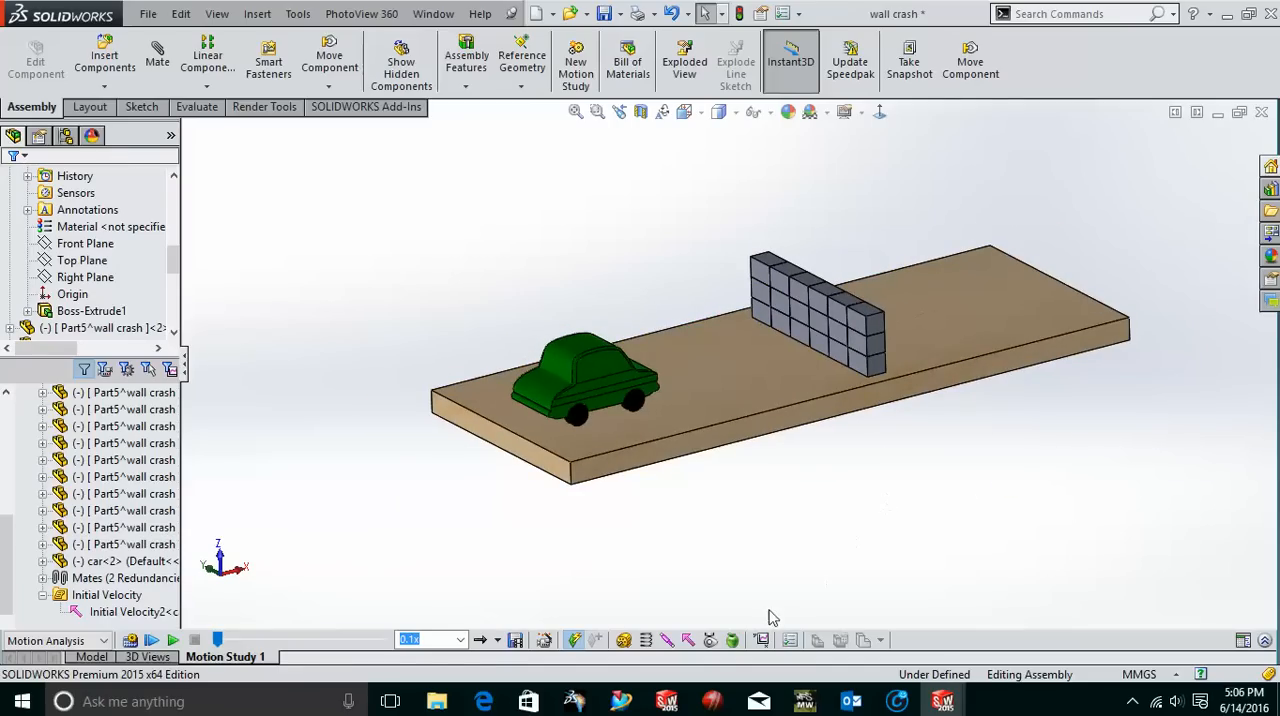
click(732, 640)
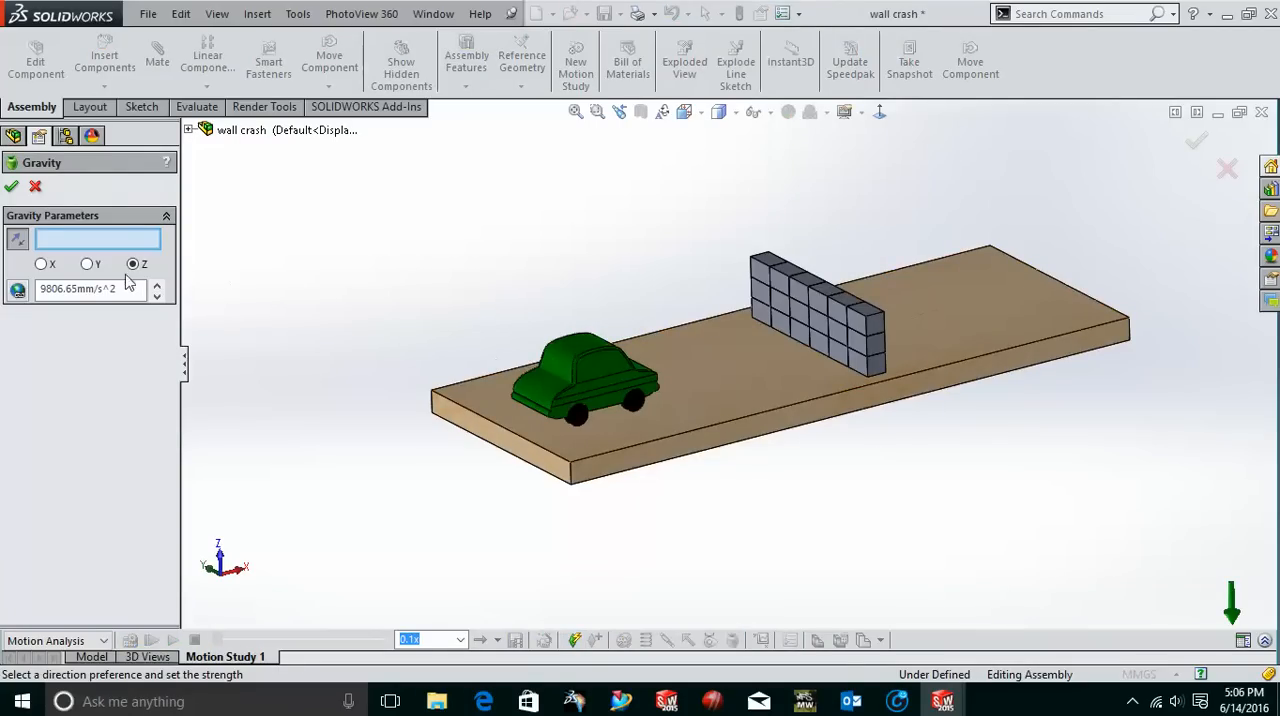
click(38, 187)
Try a solid body contact between all components with material and friction turned off, review its elastic properties, and discard it.
middle_drag(419, 454, 569, 450)
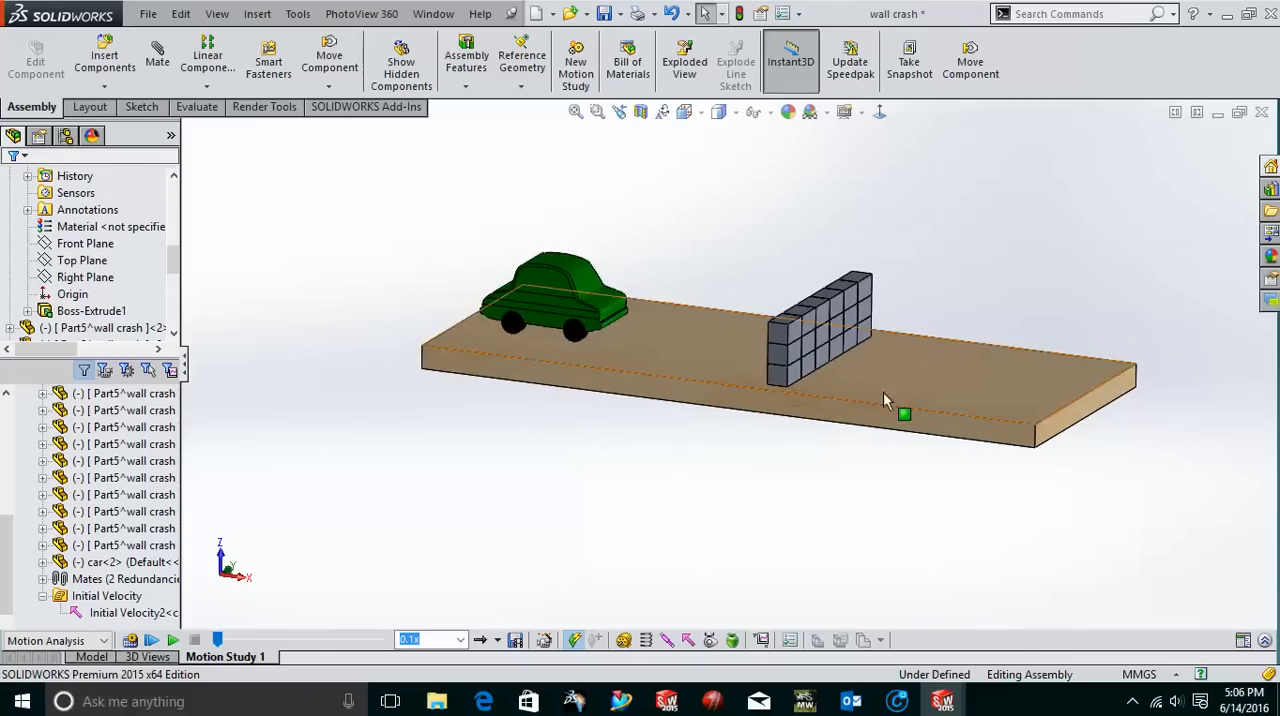
scroll(878, 387, up, 1)
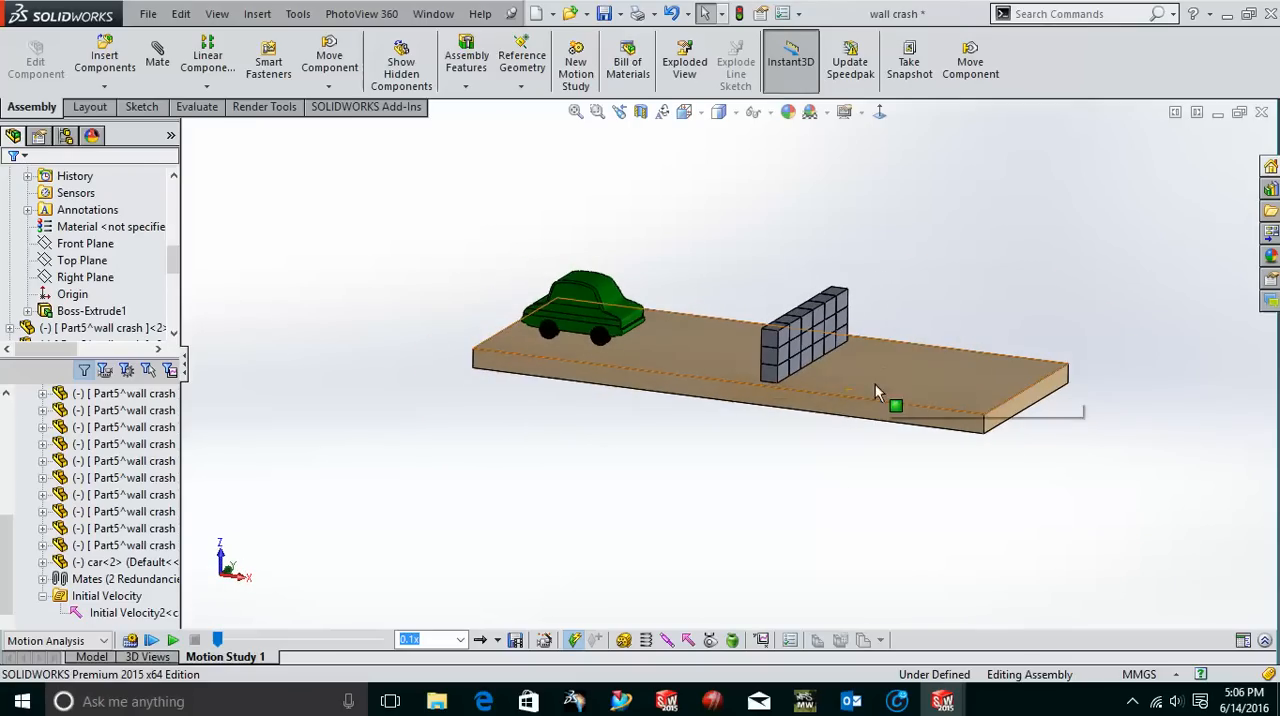
click(709, 641)
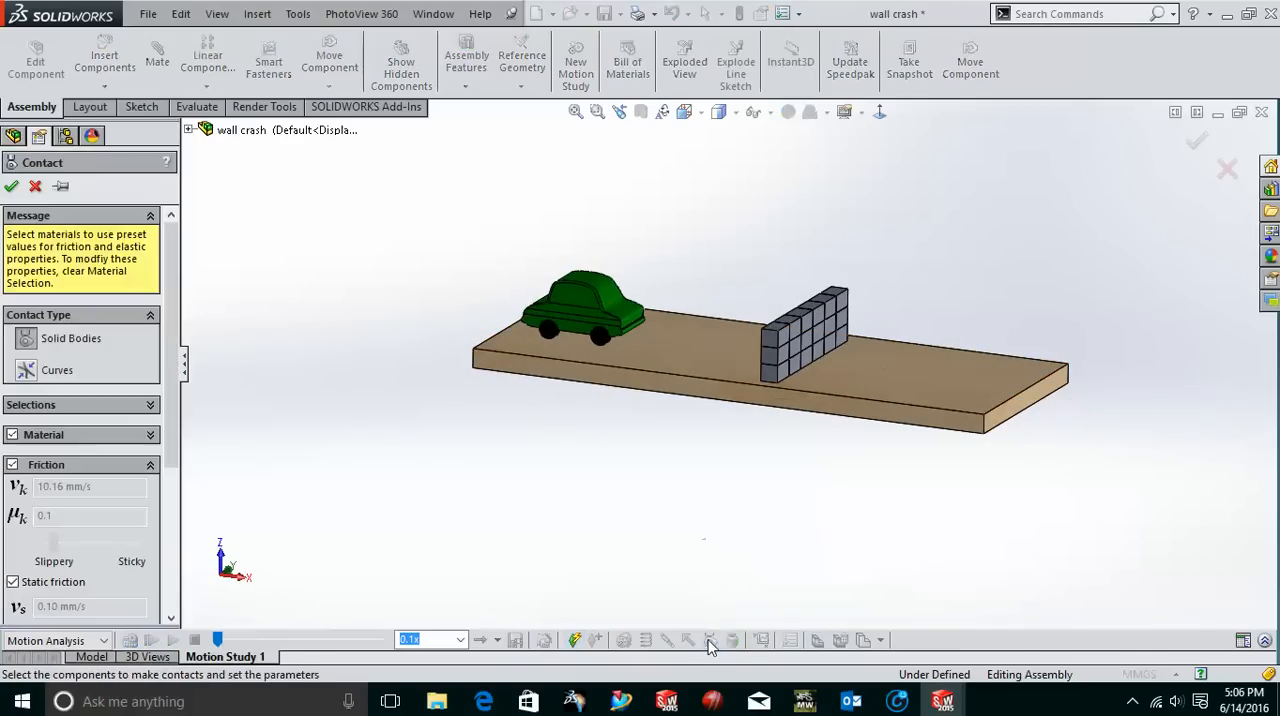
drag(1037, 505, 417, 171)
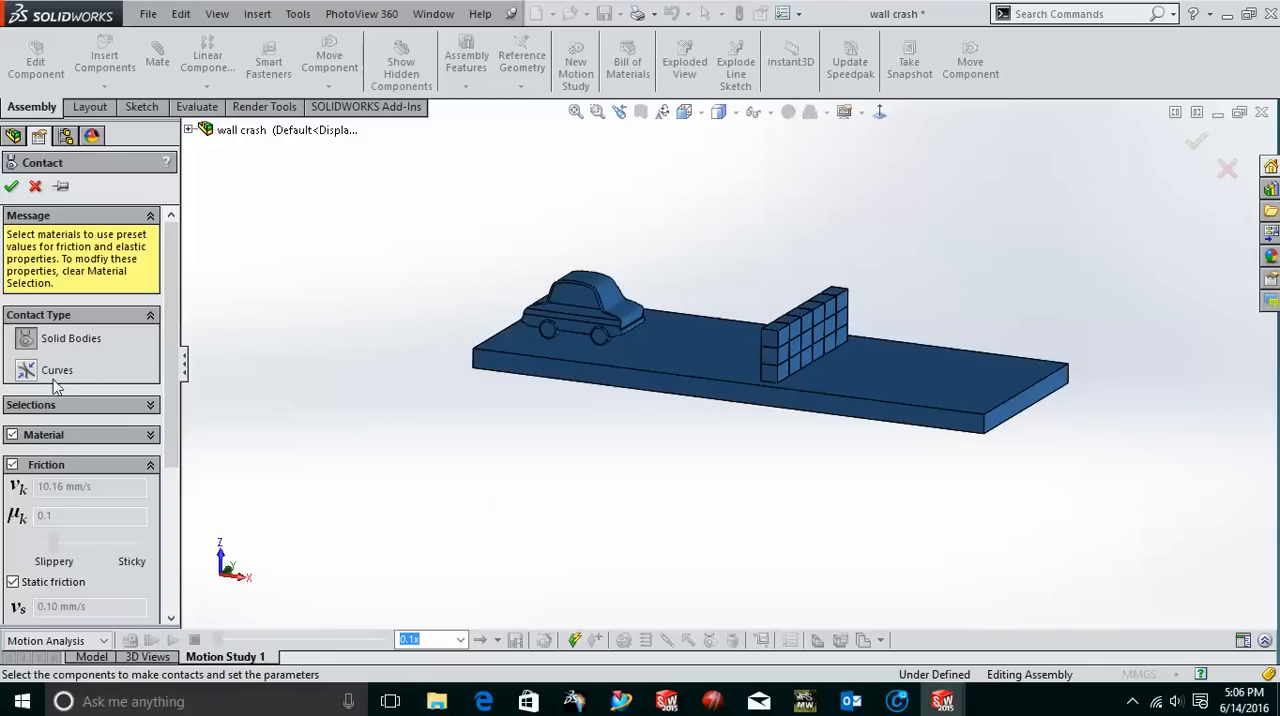
click(12, 435)
click(12, 465)
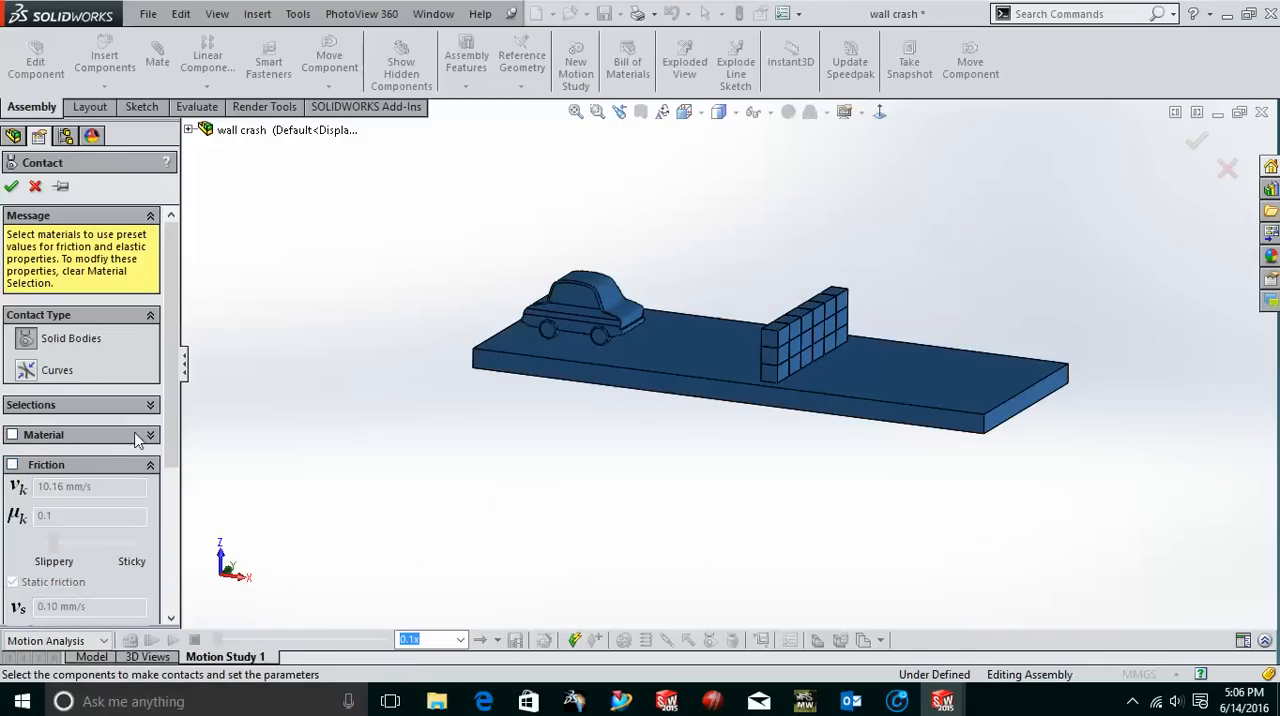
drag(171, 394, 182, 583)
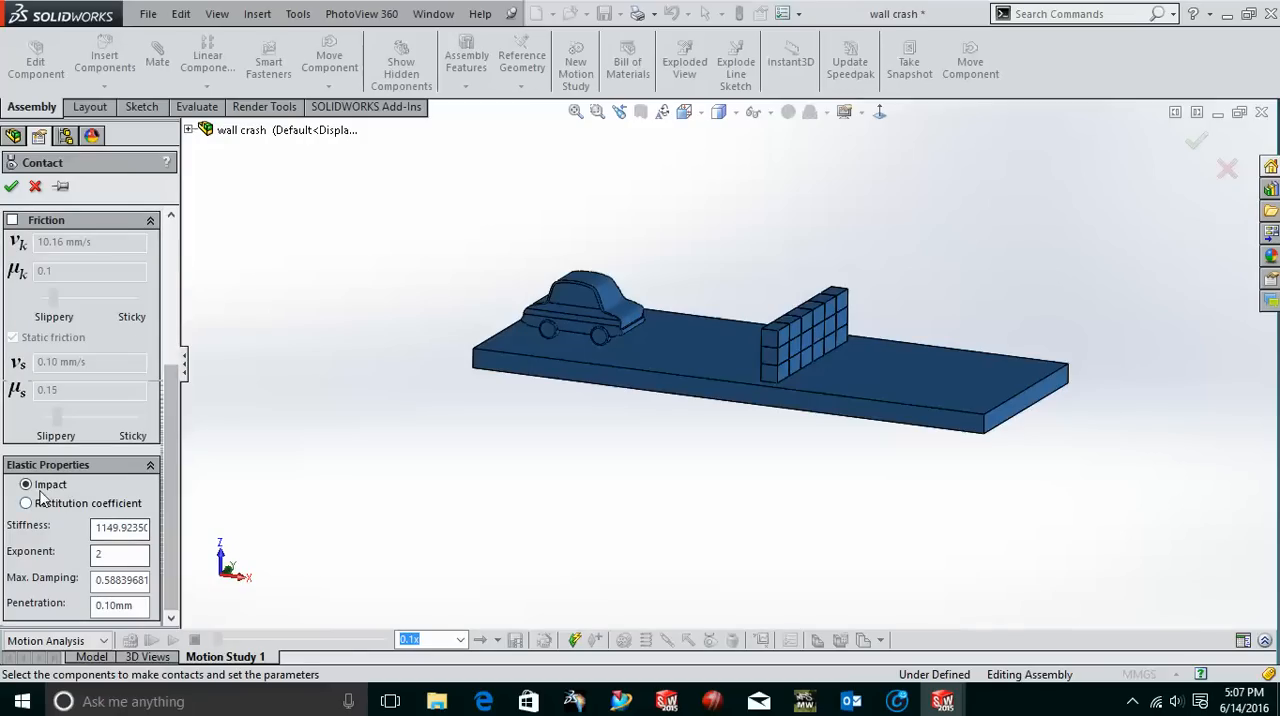
drag(172, 450, 172, 245)
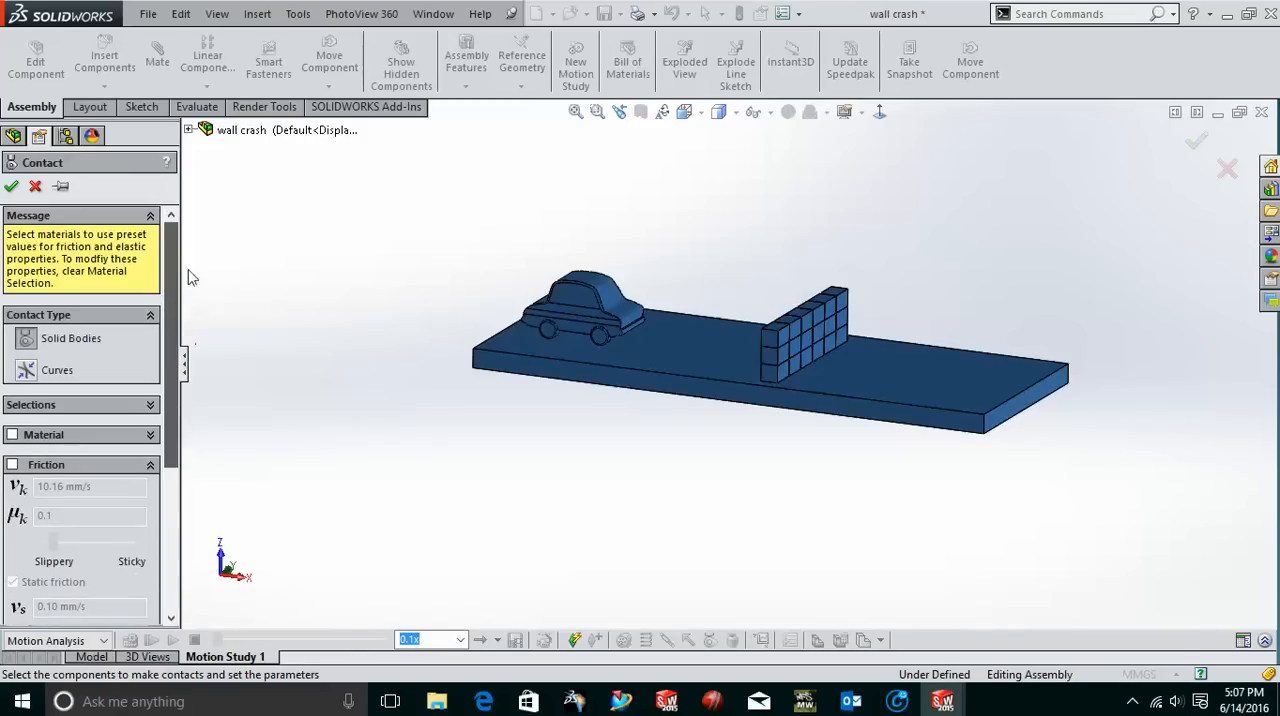
click(35, 187)
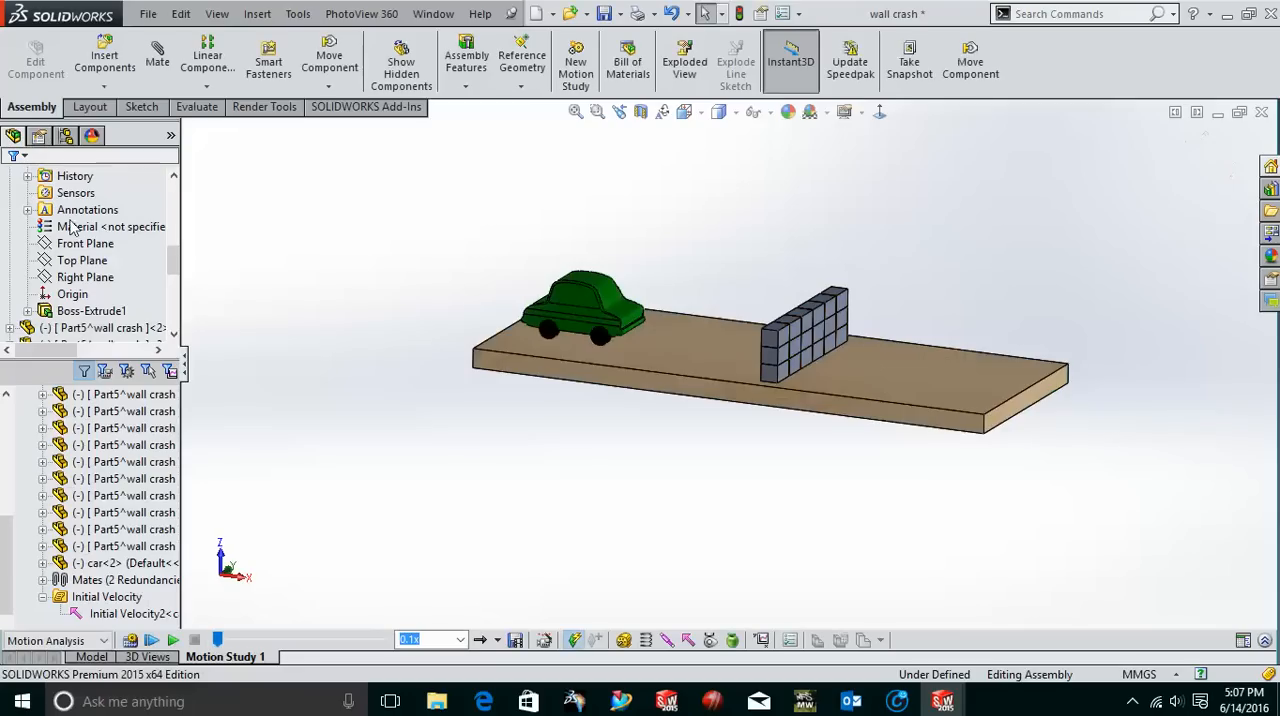
Locate the existing solid body contacts in the motion study tree and view the assembly from the car's side.
scroll(70, 440, up, 4)
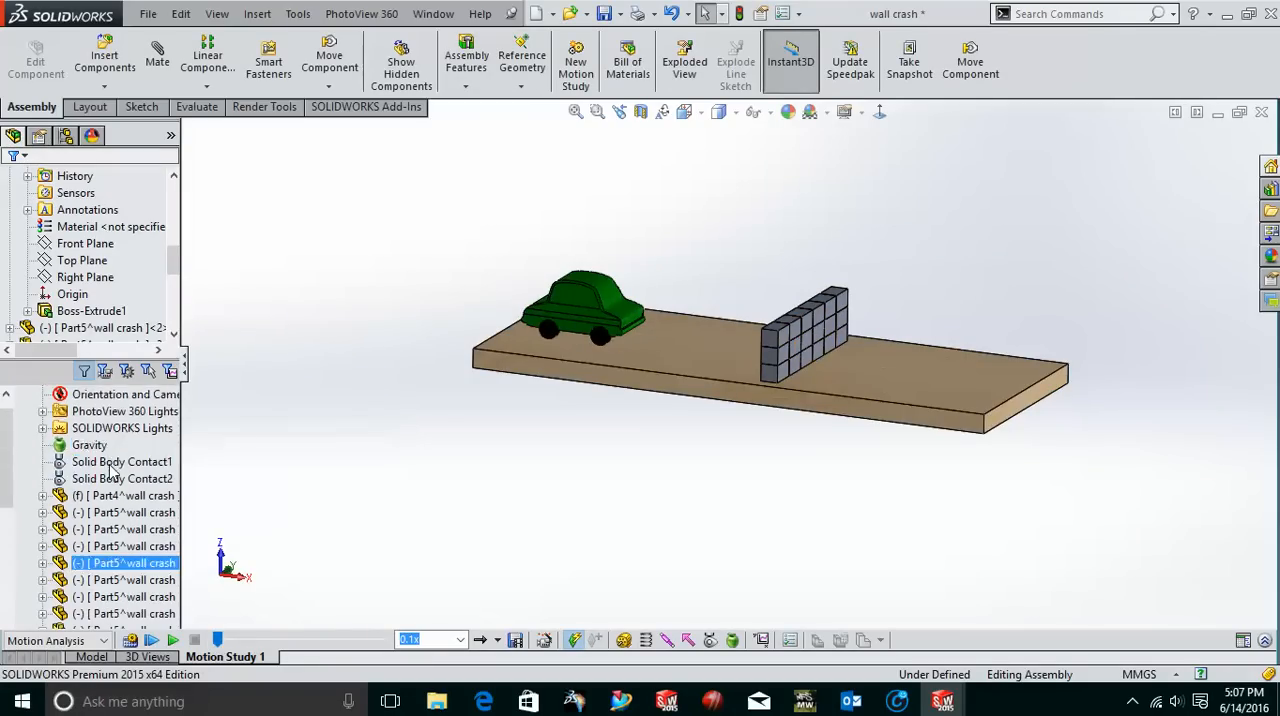
click(105, 466)
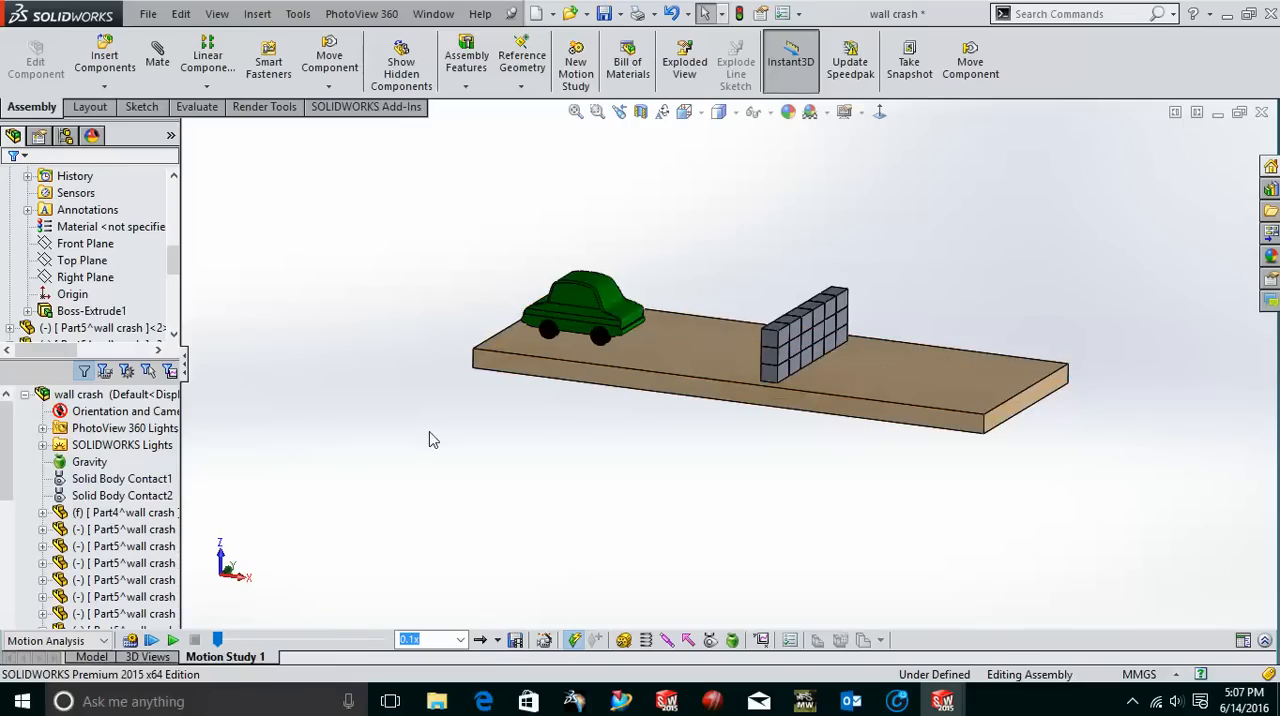
middle_drag(593, 480, 1045, 378)
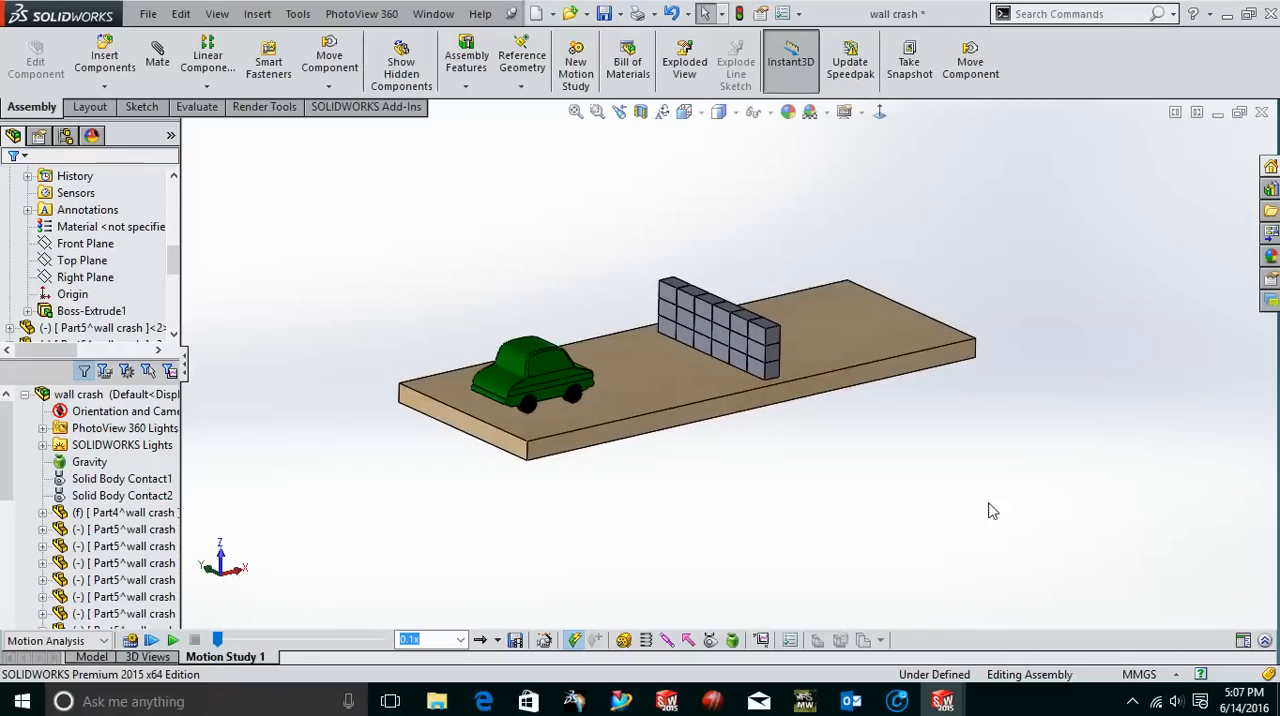
Review the Motion Analysis properties without changing them, and check the study's timeline and available study types.
click(789, 641)
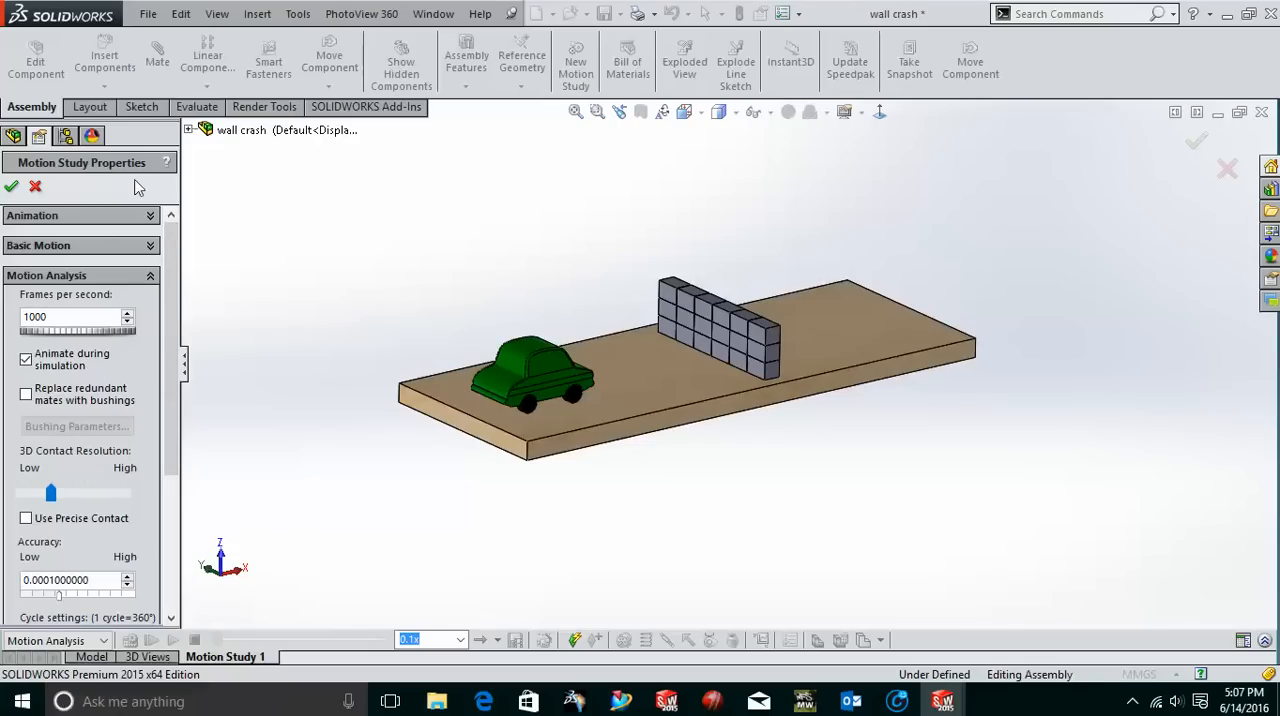
click(36, 188)
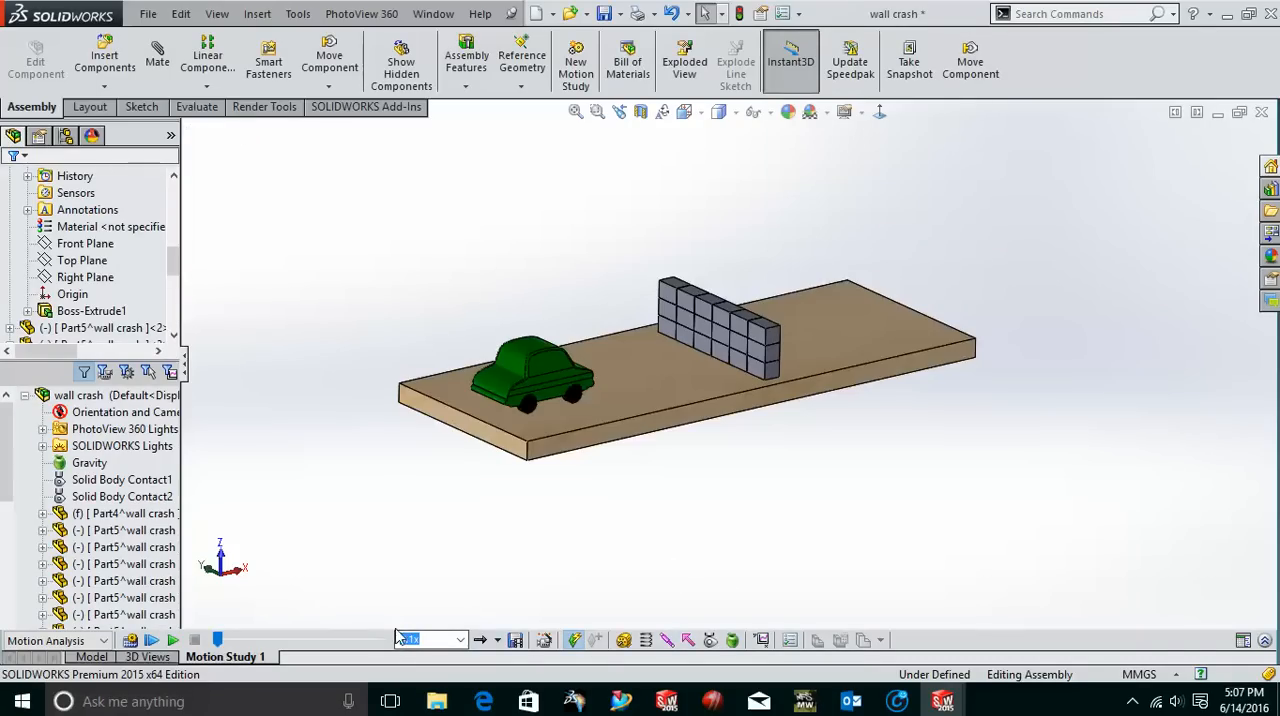
click(1265, 640)
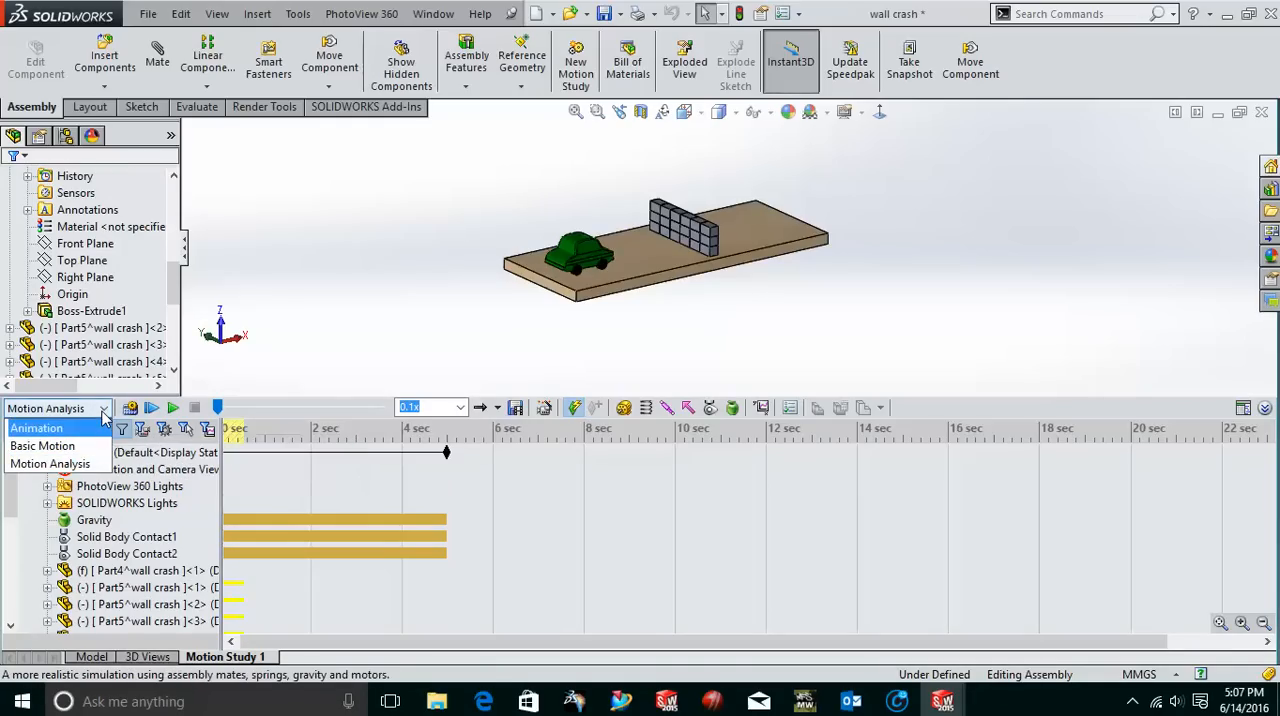
click(104, 410)
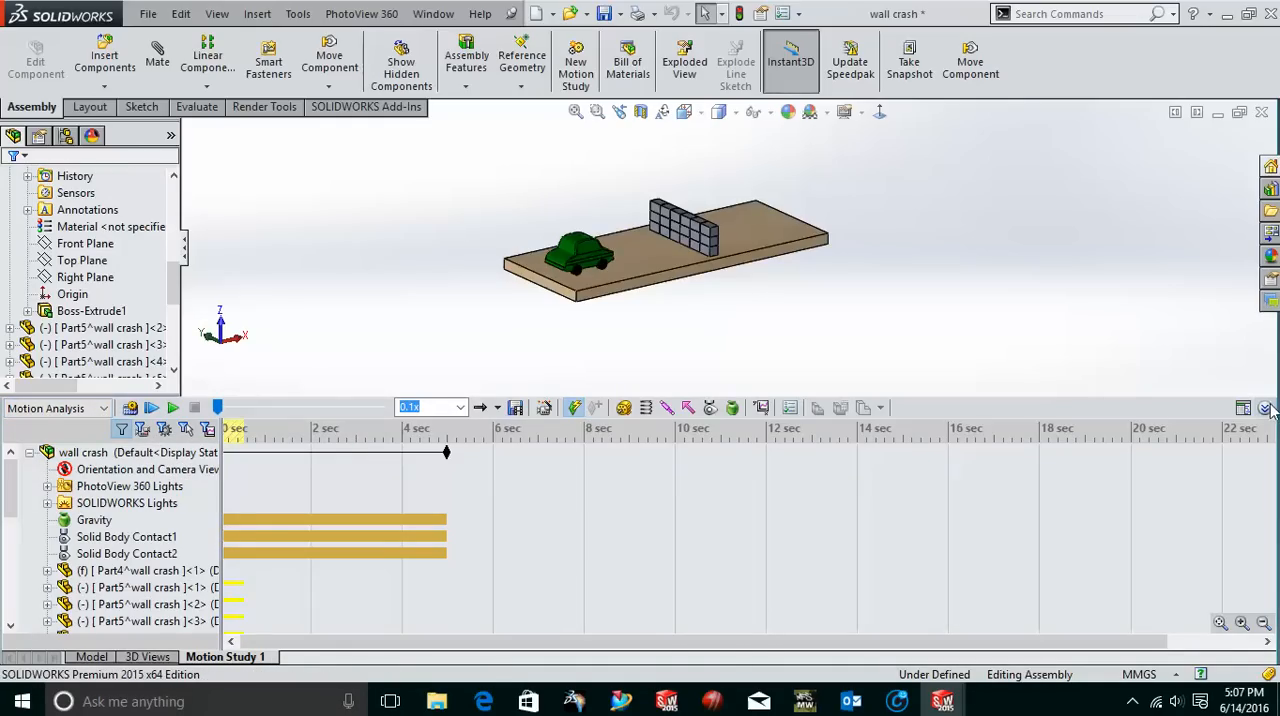
click(1266, 408)
Play the crash simulation and stop it once the car has driven through the block wall.
scroll(636, 352, down, 4)
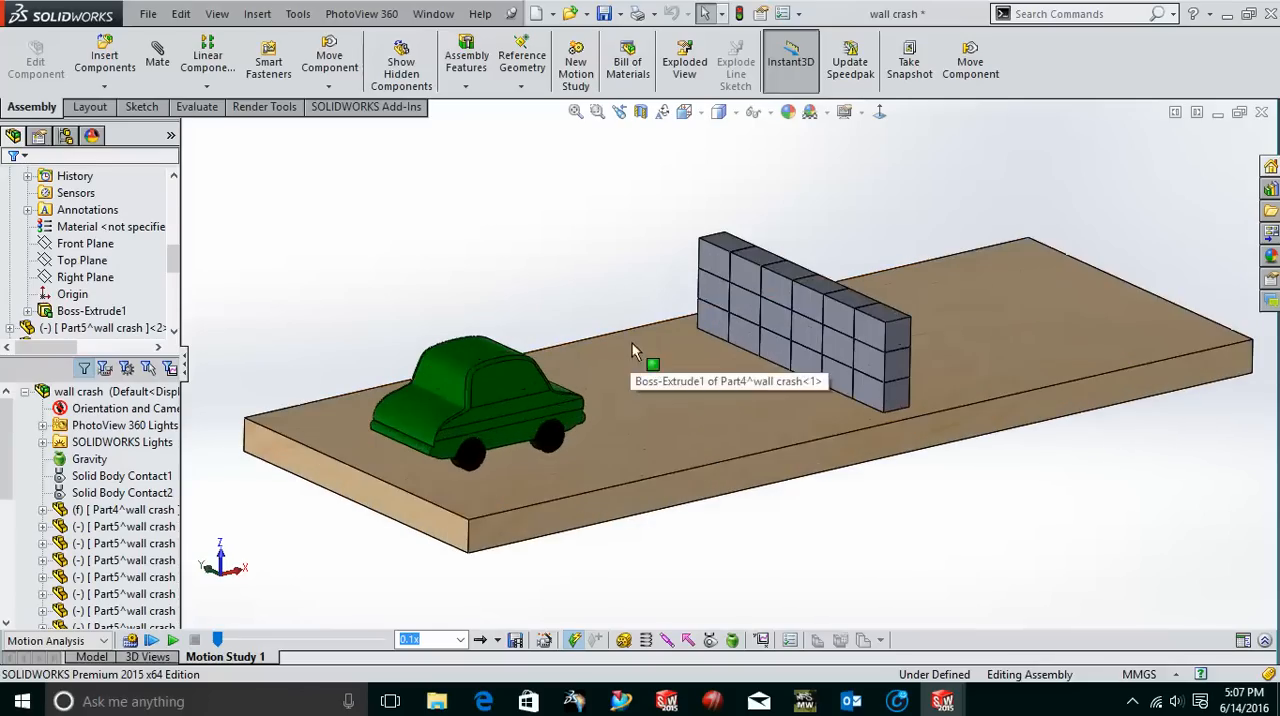
scroll(845, 330, up, 1)
scroll(948, 325, down, 1)
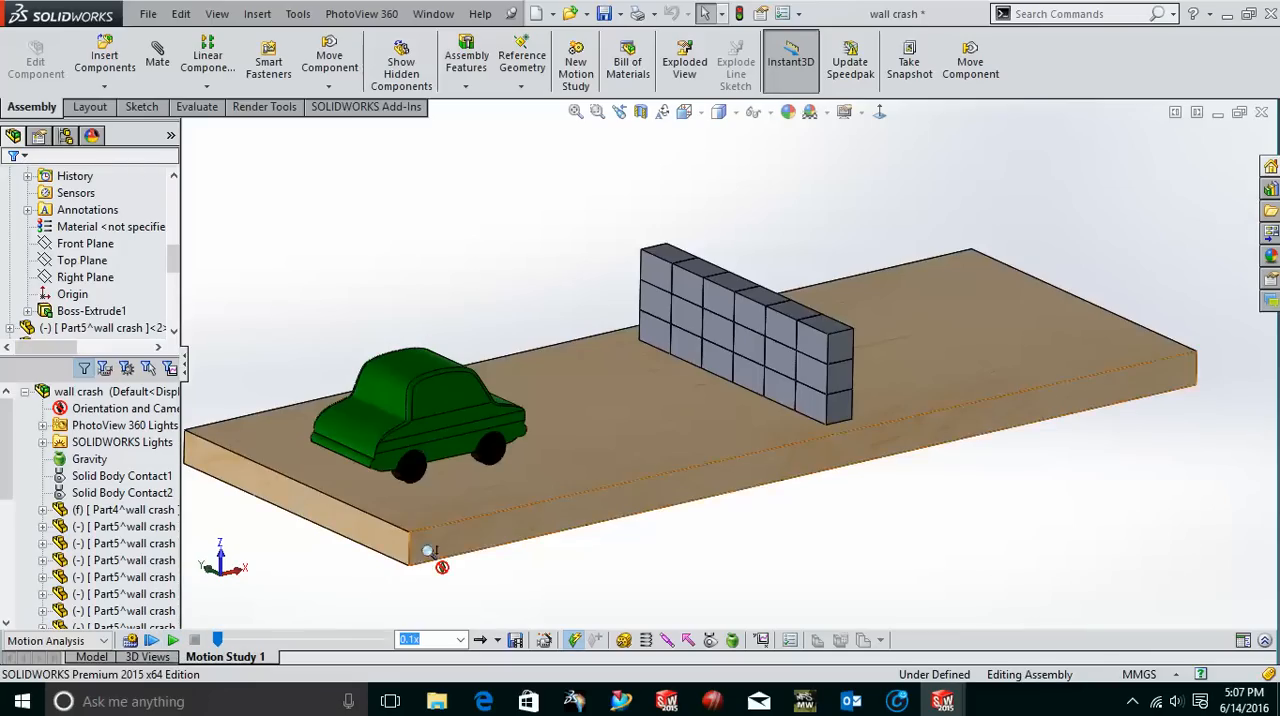
scroll(428, 538, up, 1)
scroll(396, 420, down, 1)
scroll(655, 352, up, 1)
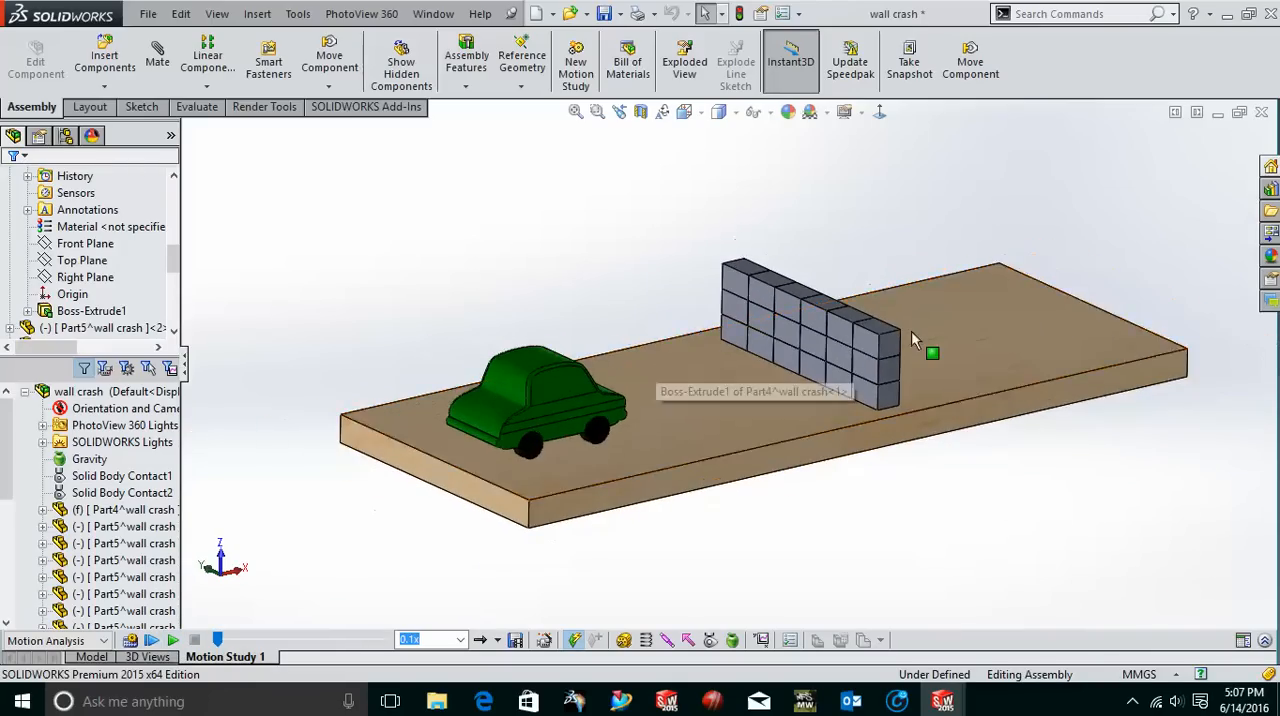
scroll(912, 330, down, 1)
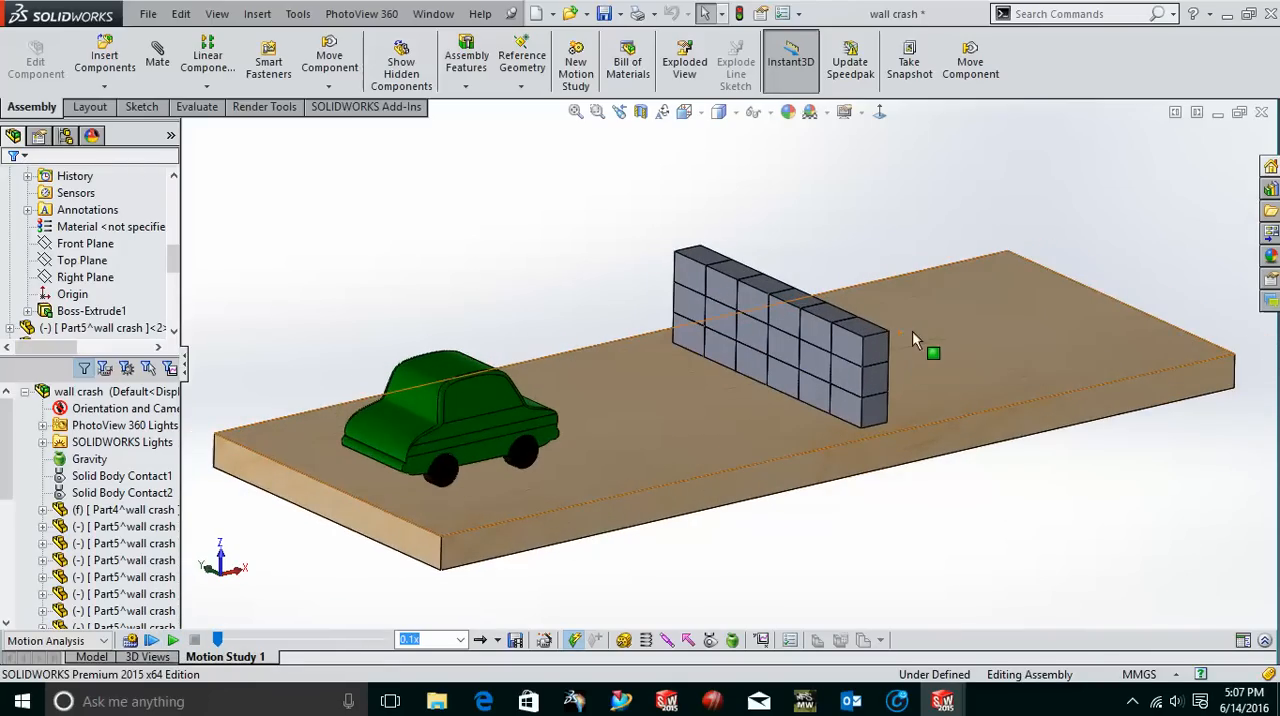
click(173, 641)
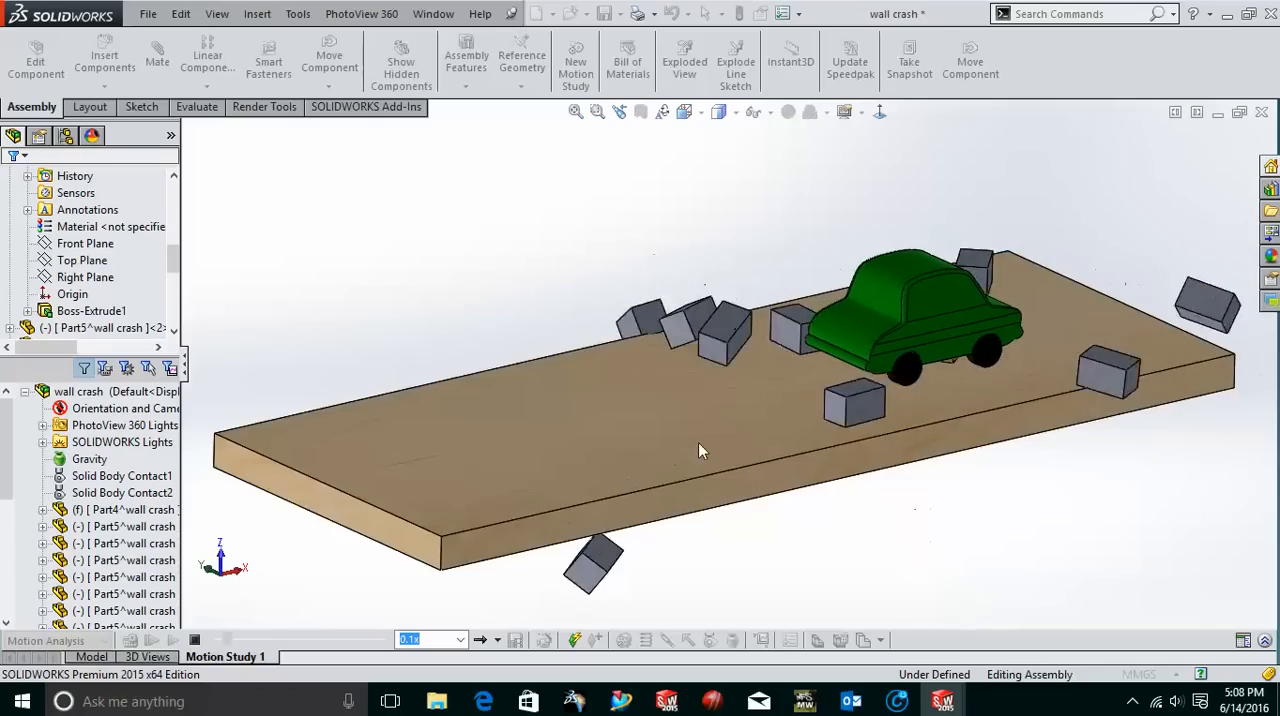
scroll(714, 447, up, 2)
scroll(714, 447, up, 1)
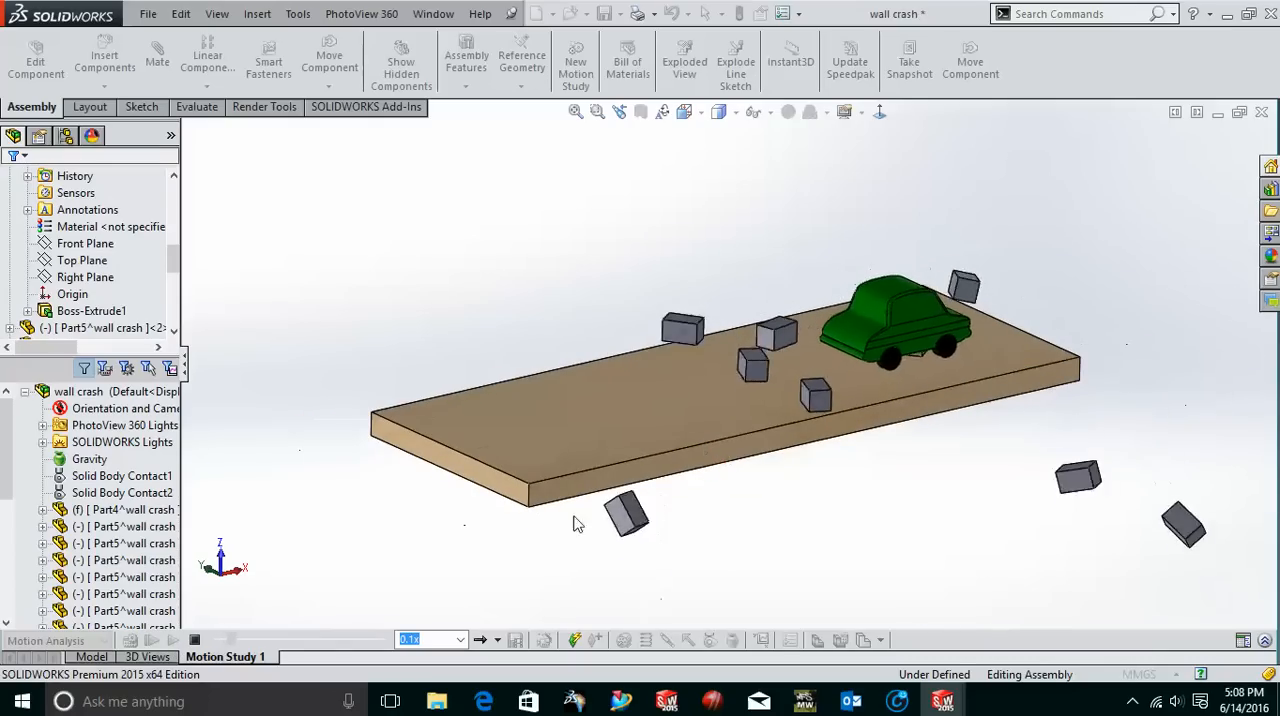
click(196, 641)
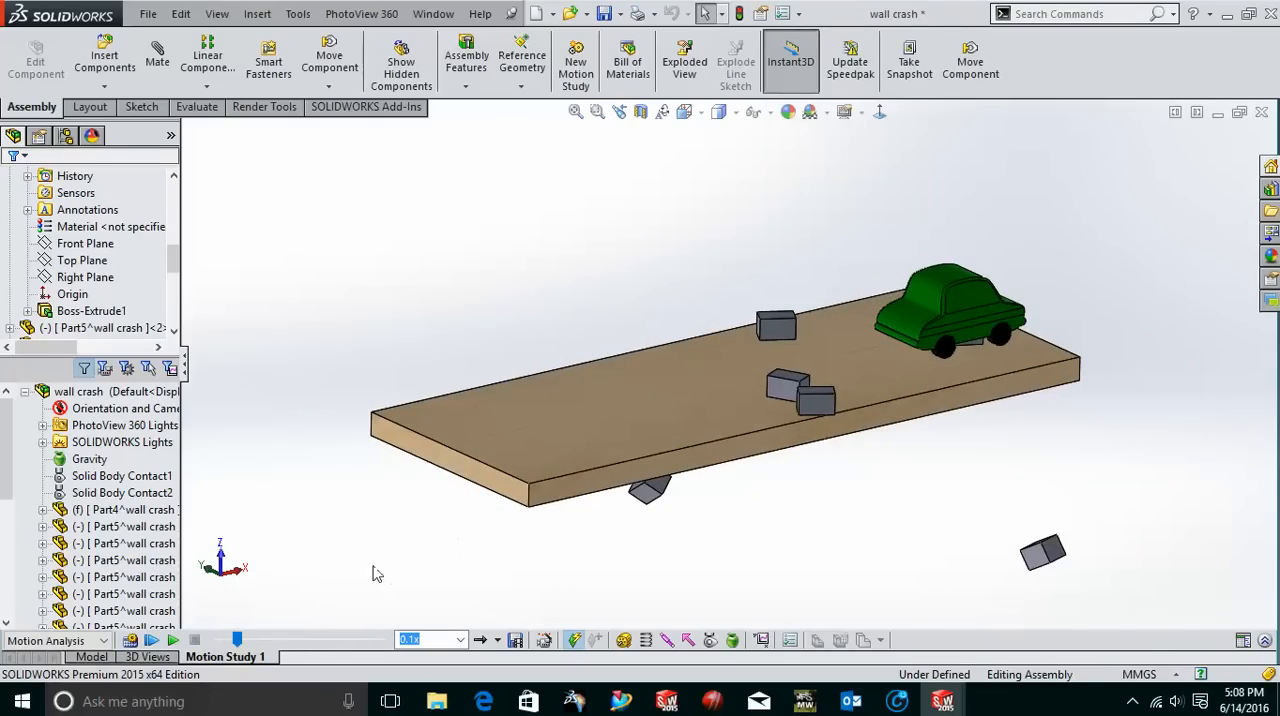
Replay the crash from the start of the study and stop it while the blocks are scattering.
click(173, 641)
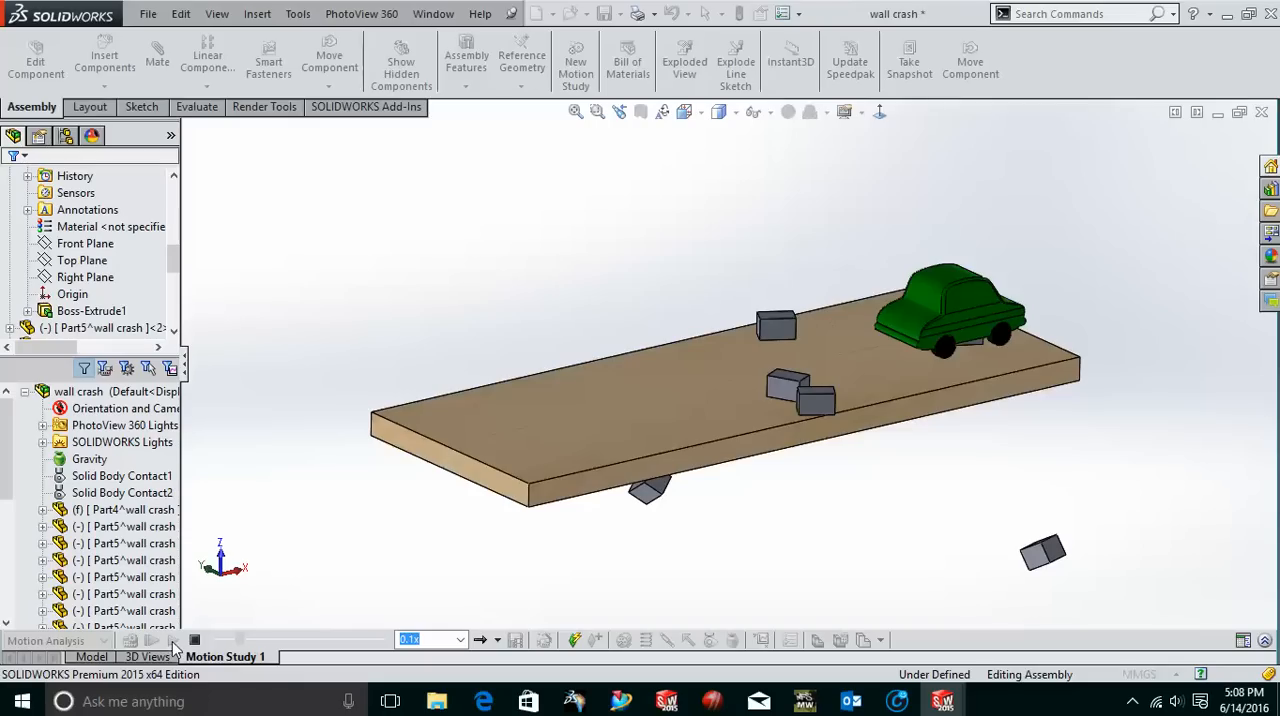
click(154, 640)
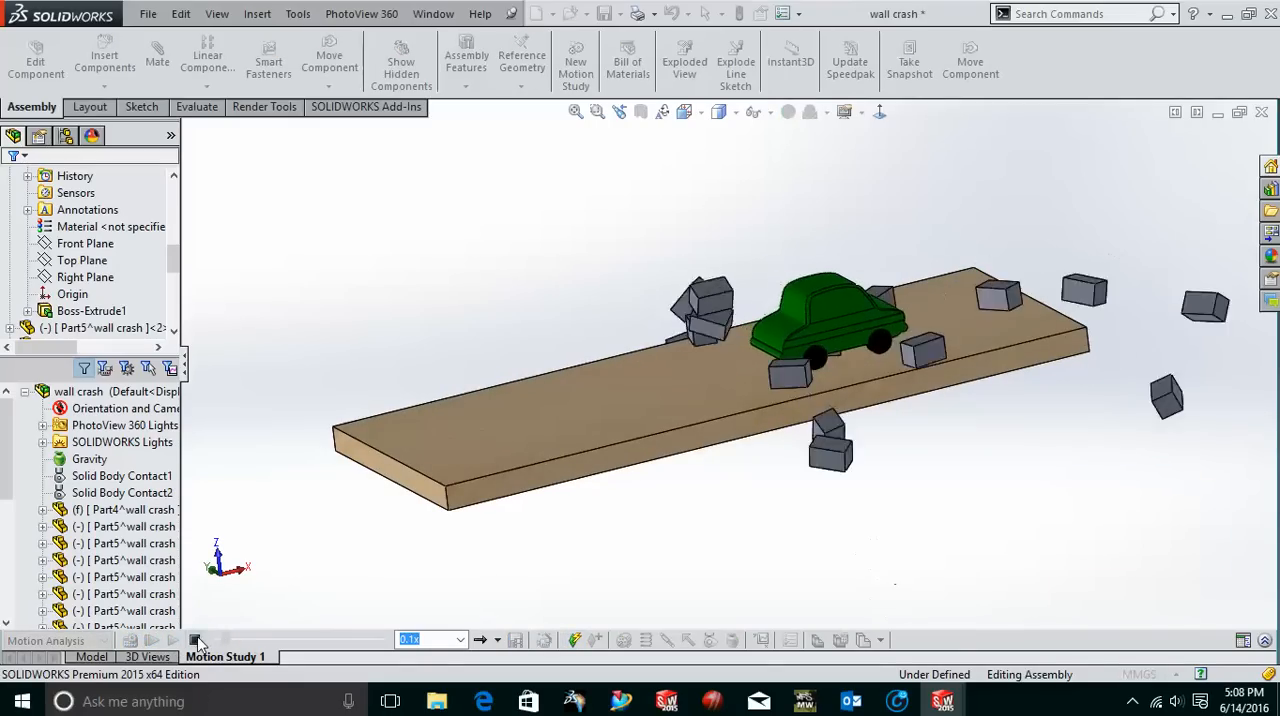
click(197, 640)
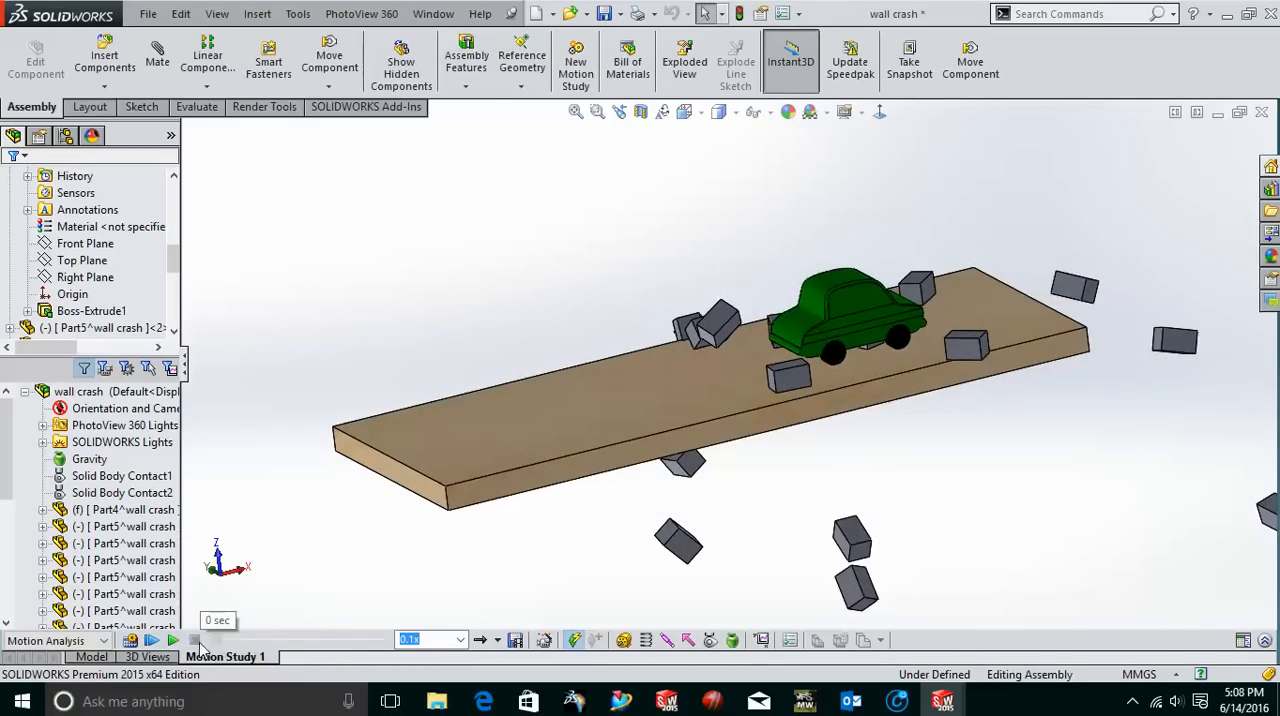
Play the crash as seen from behind the wall, stop it, and return the study to its start time.
scroll(640, 430, up, 1)
middle_drag(648, 420, 521, 455)
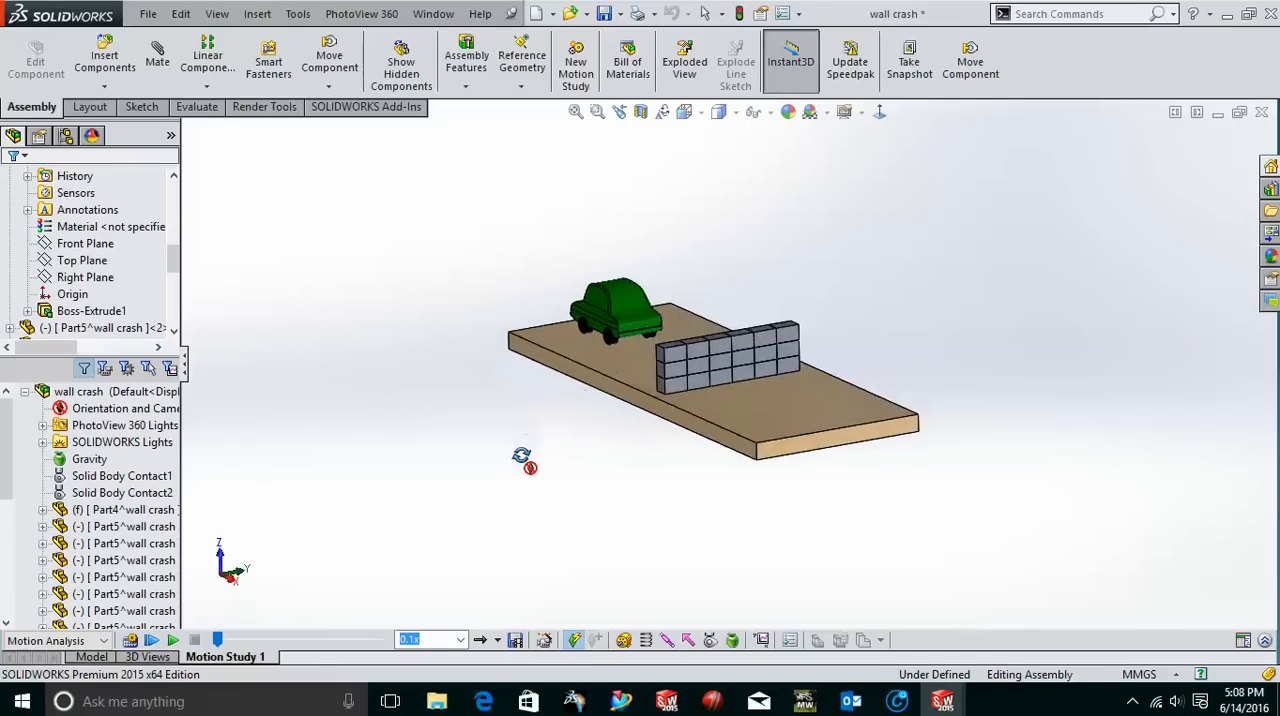
scroll(766, 402, down, 2)
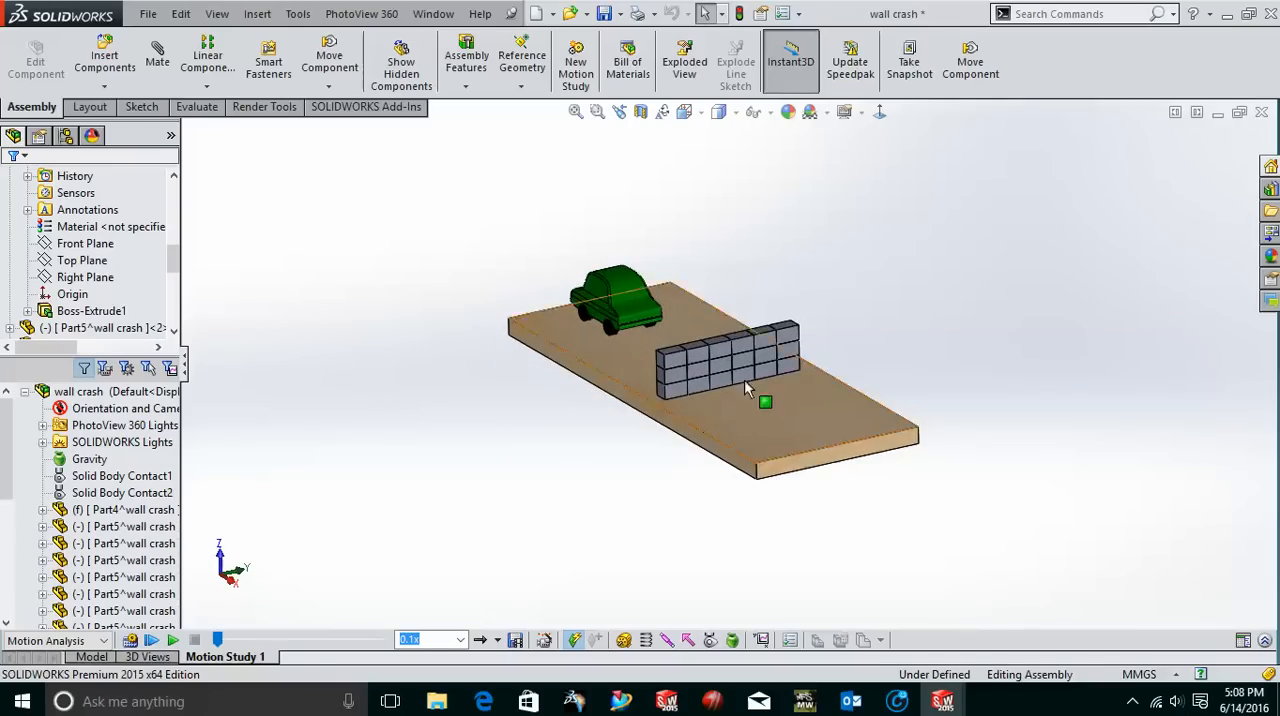
click(173, 641)
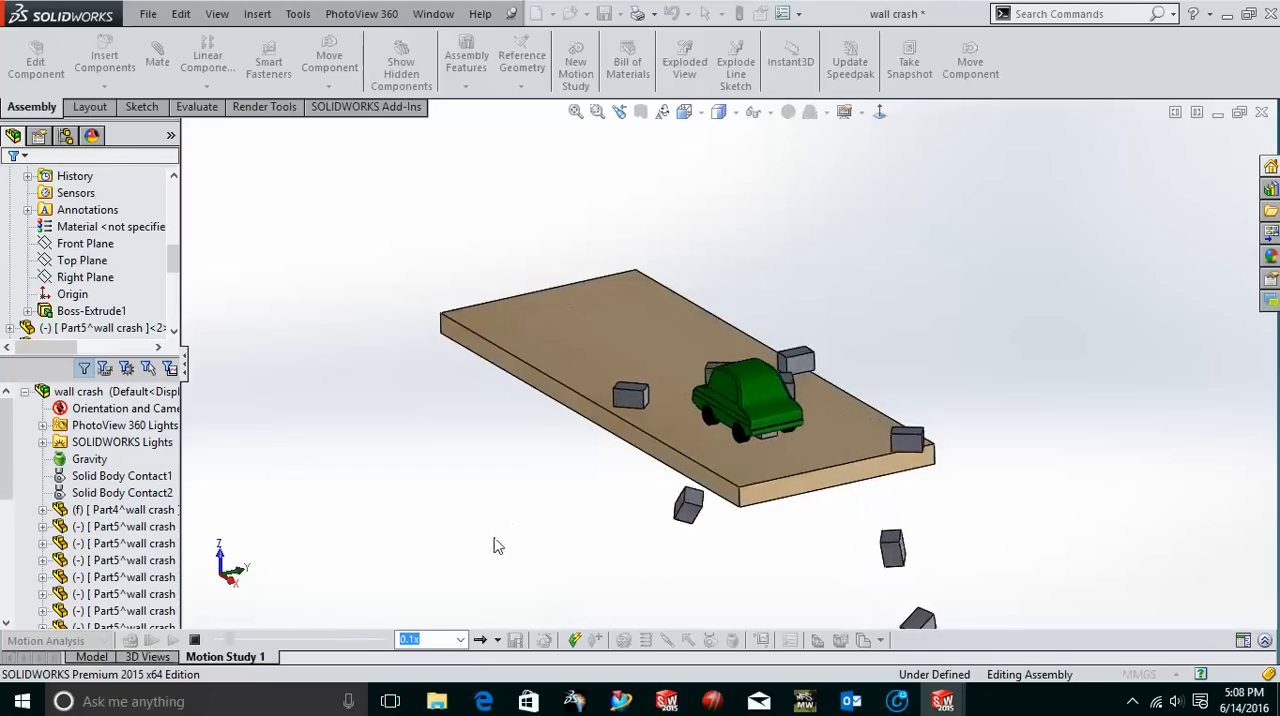
click(195, 641)
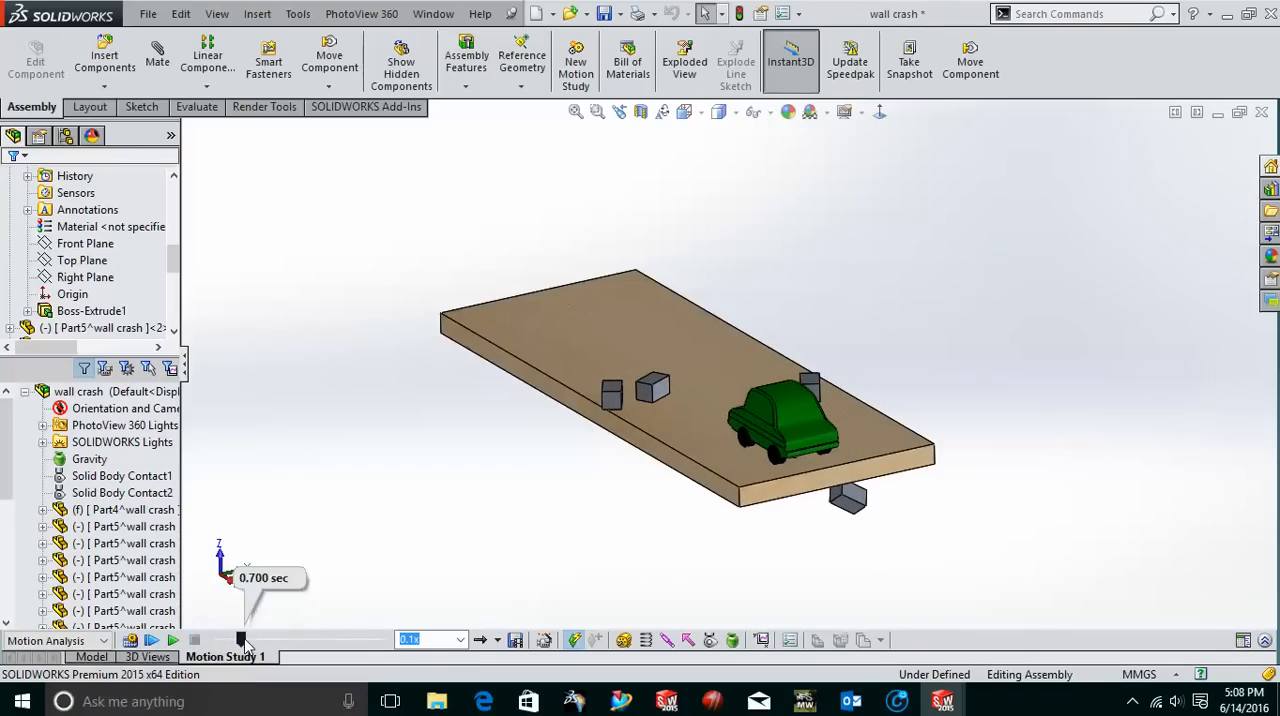
click(216, 645)
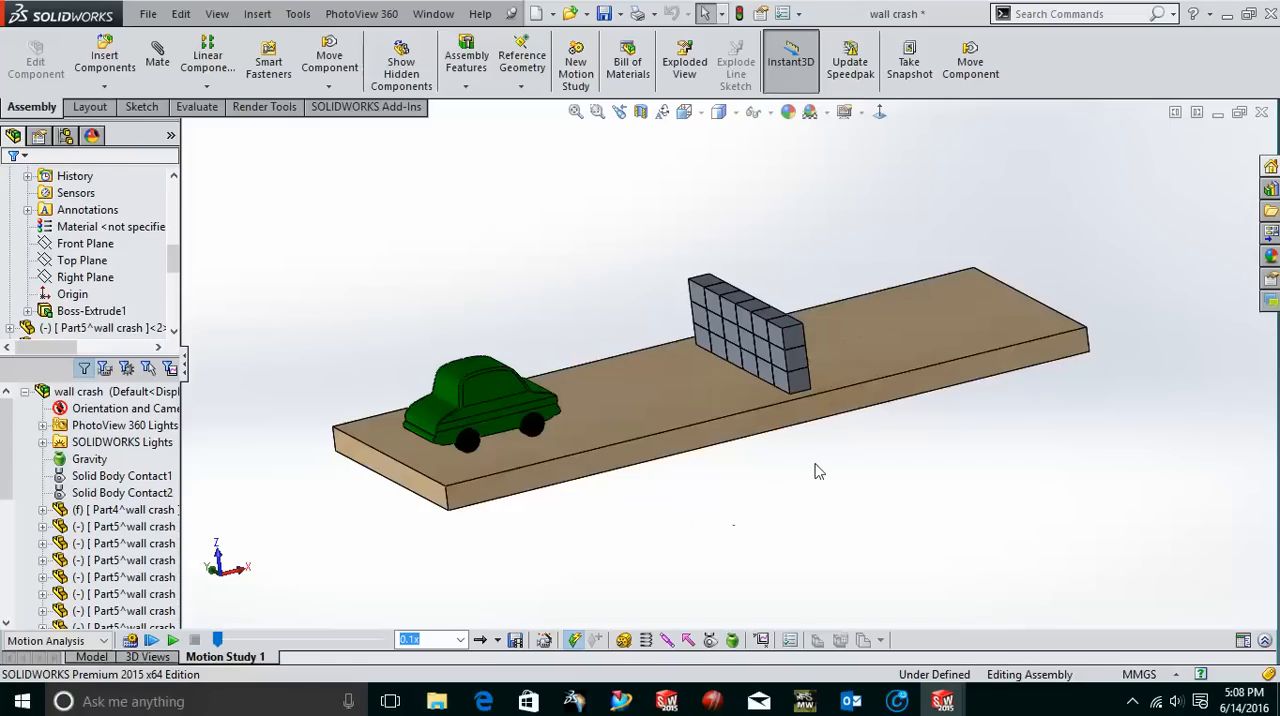
click(1134, 703)
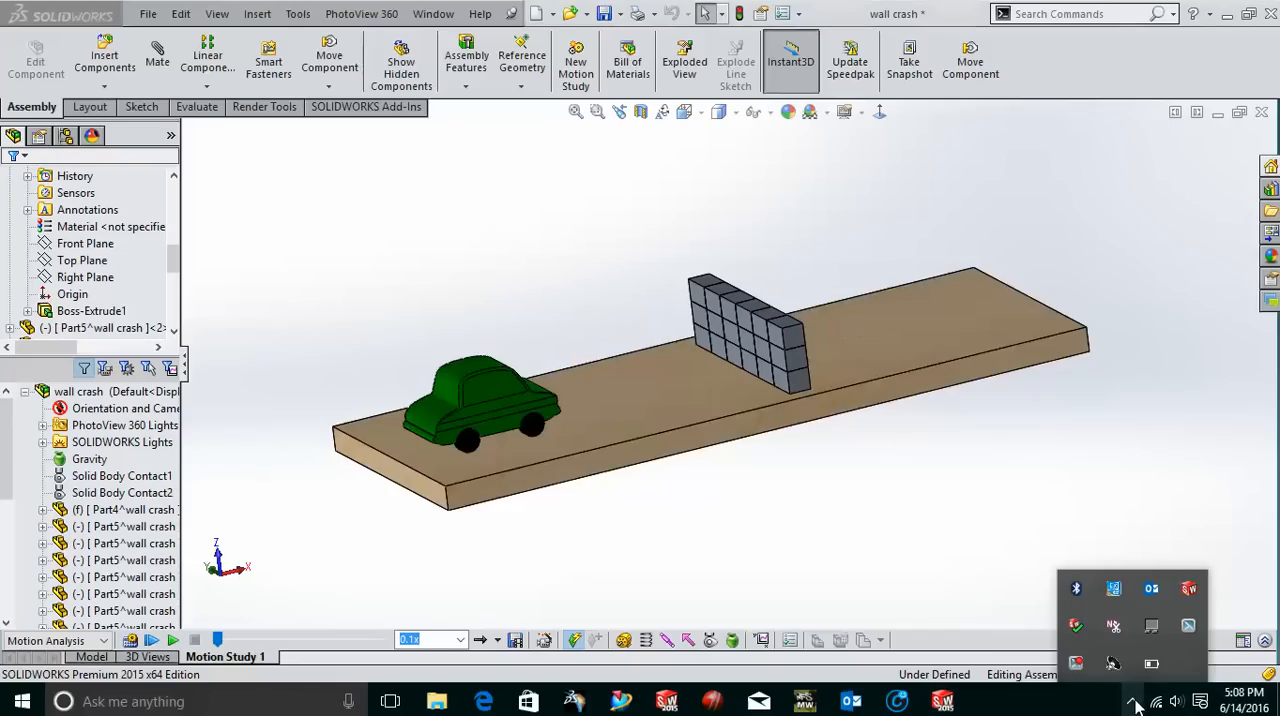